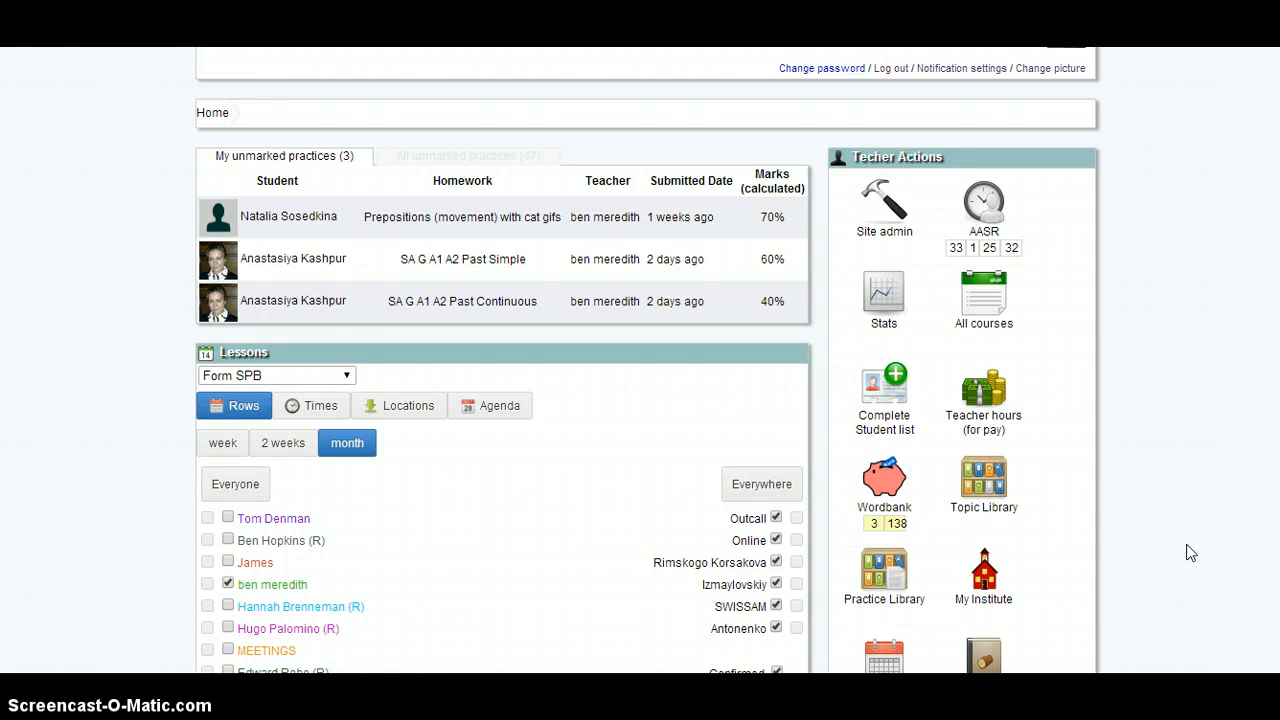
# - Open the Wordbank page of student words awaiting approval
pyautogui.click(1151, 531)
pyautogui.scroll(-1, 1150, 533)
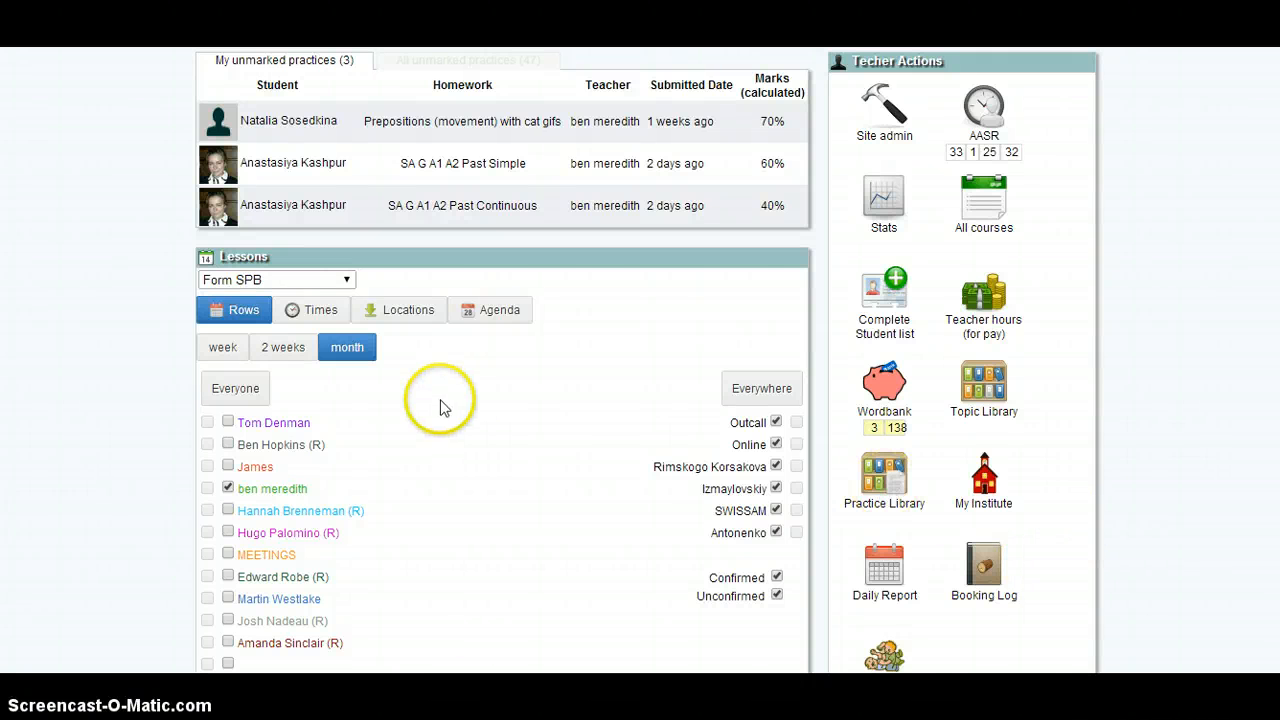
pyautogui.scroll(2, 440, 405)
pyautogui.scroll(-3, 435, 400)
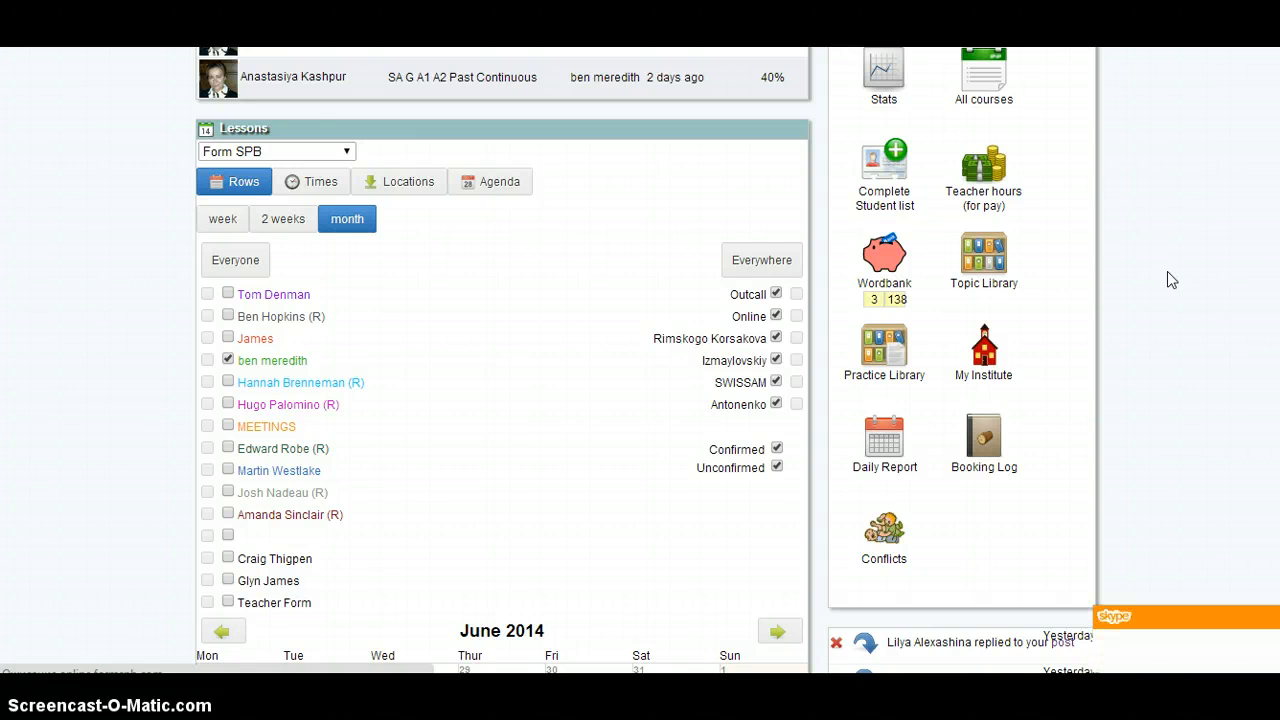
pyautogui.click(880, 260)
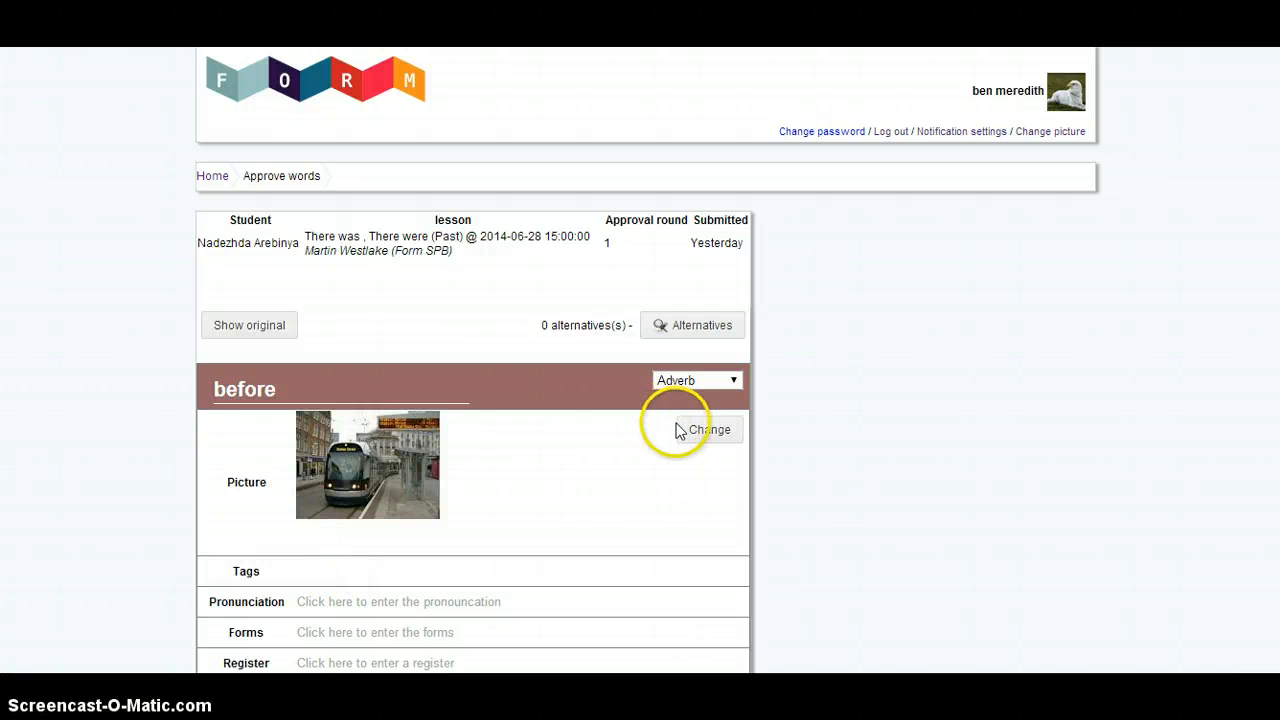
# - Look through the submitted words and filter the approval list to the logged-in teacher's own words
pyautogui.scroll(-1, 252, 254)
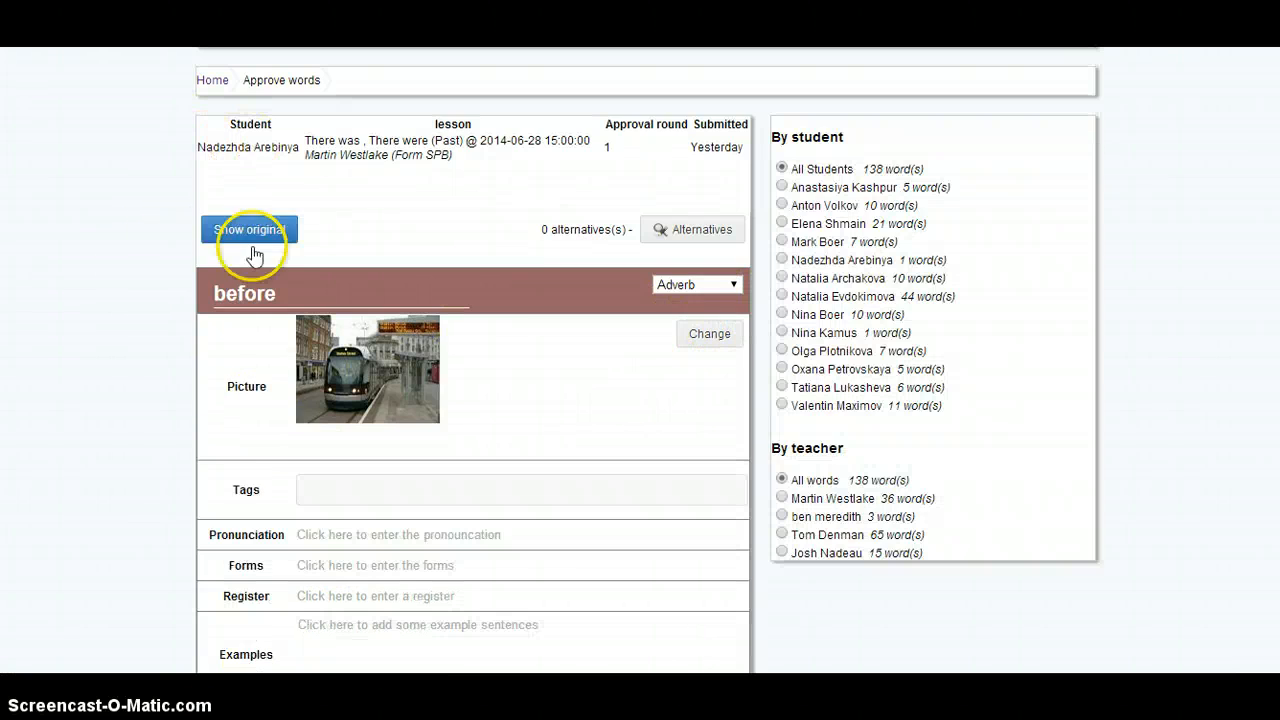
pyautogui.scroll(-12, 340, 410)
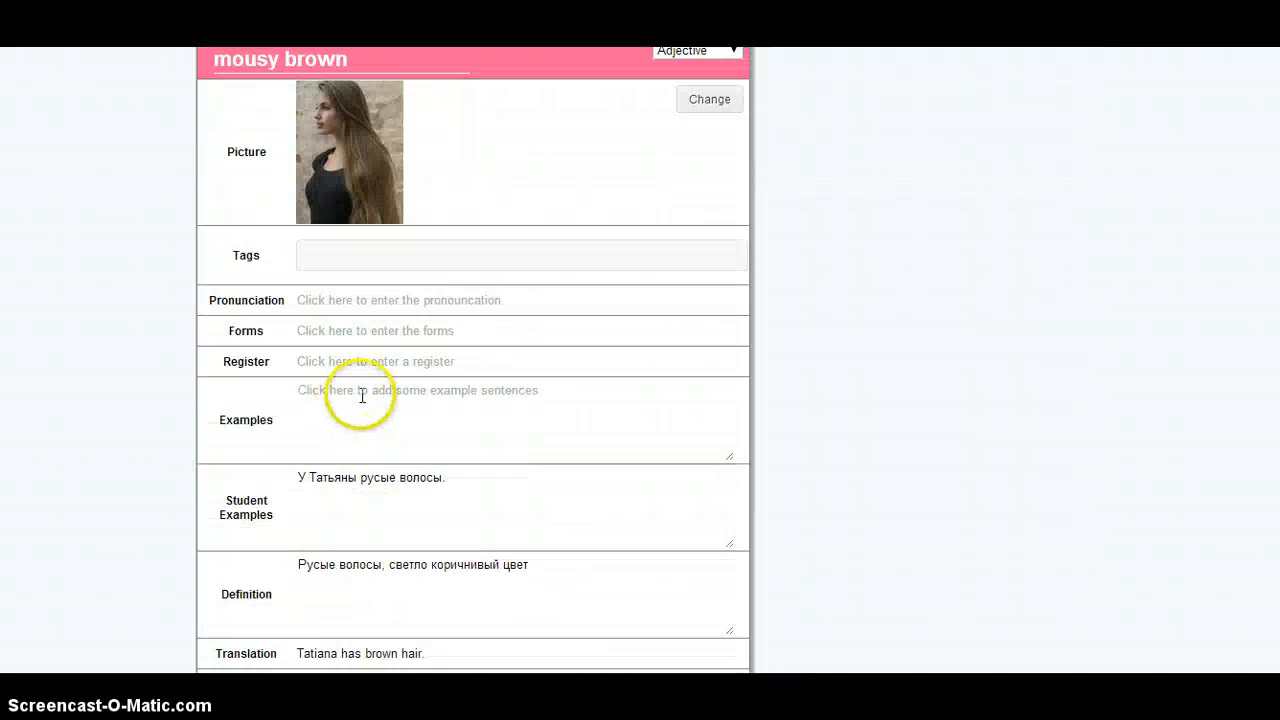
pyautogui.scroll(-15, 362, 396)
pyautogui.scroll(5, 386, 396)
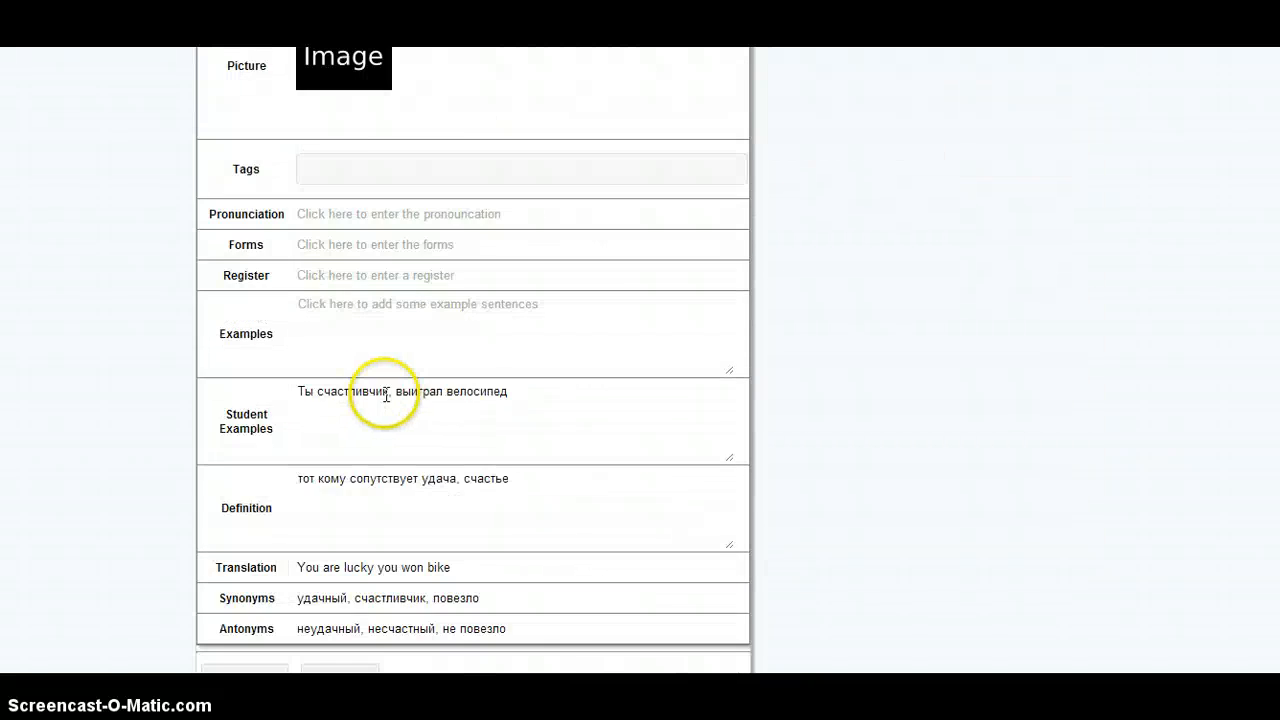
pyautogui.scroll(20, 386, 396)
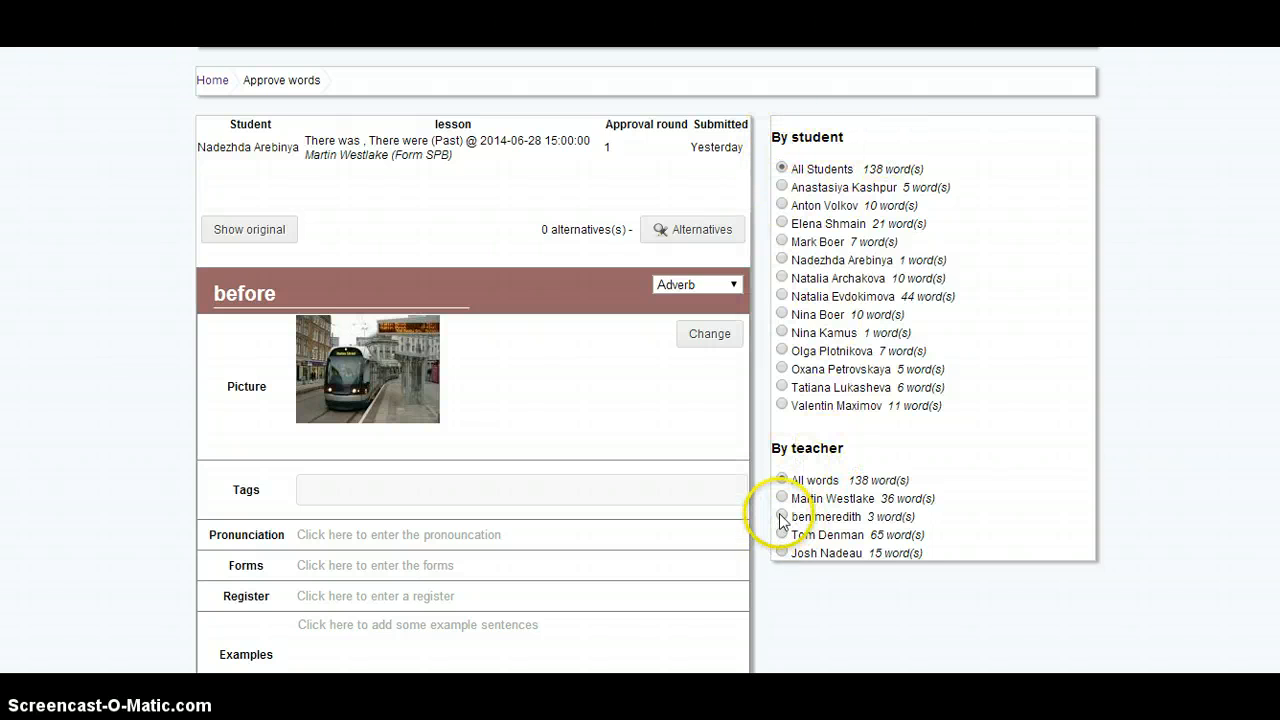
pyautogui.click(826, 516)
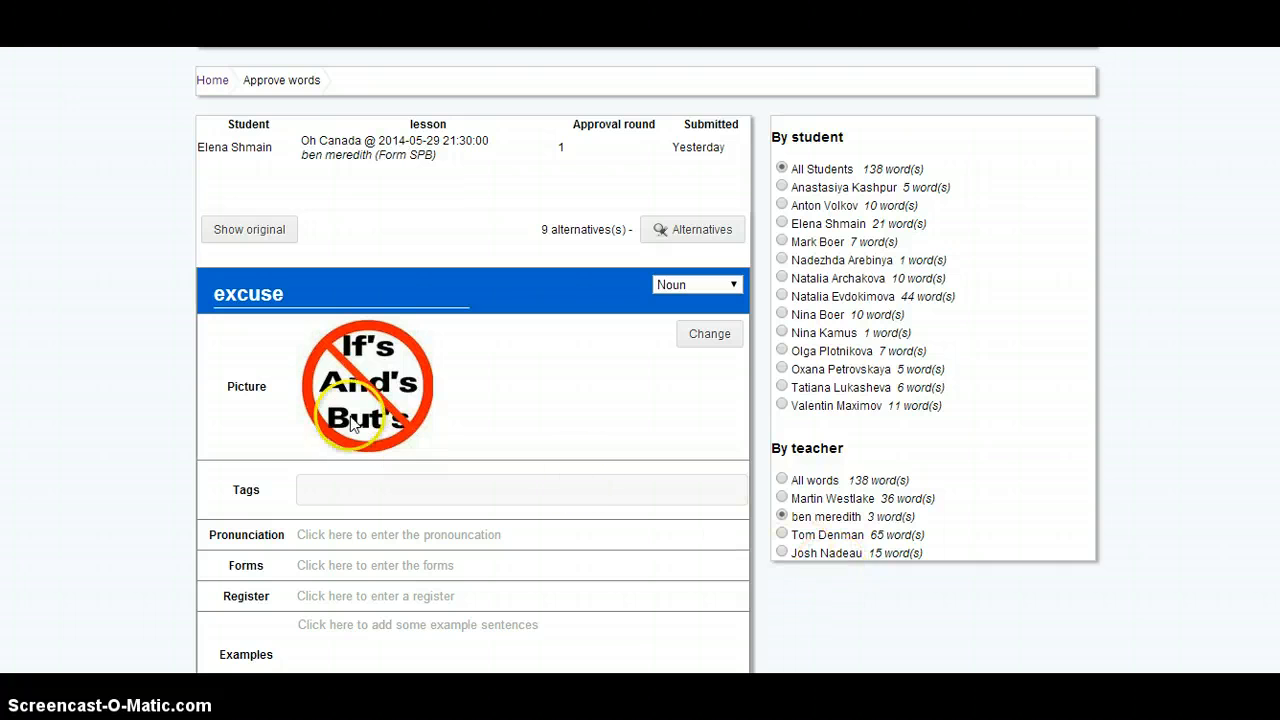
# - In the student examples for "excuse", extend the first sentence with "because he wanted to stay the night" and correct the second's ending to "late to work"
pyautogui.scroll(-1, 370, 422)
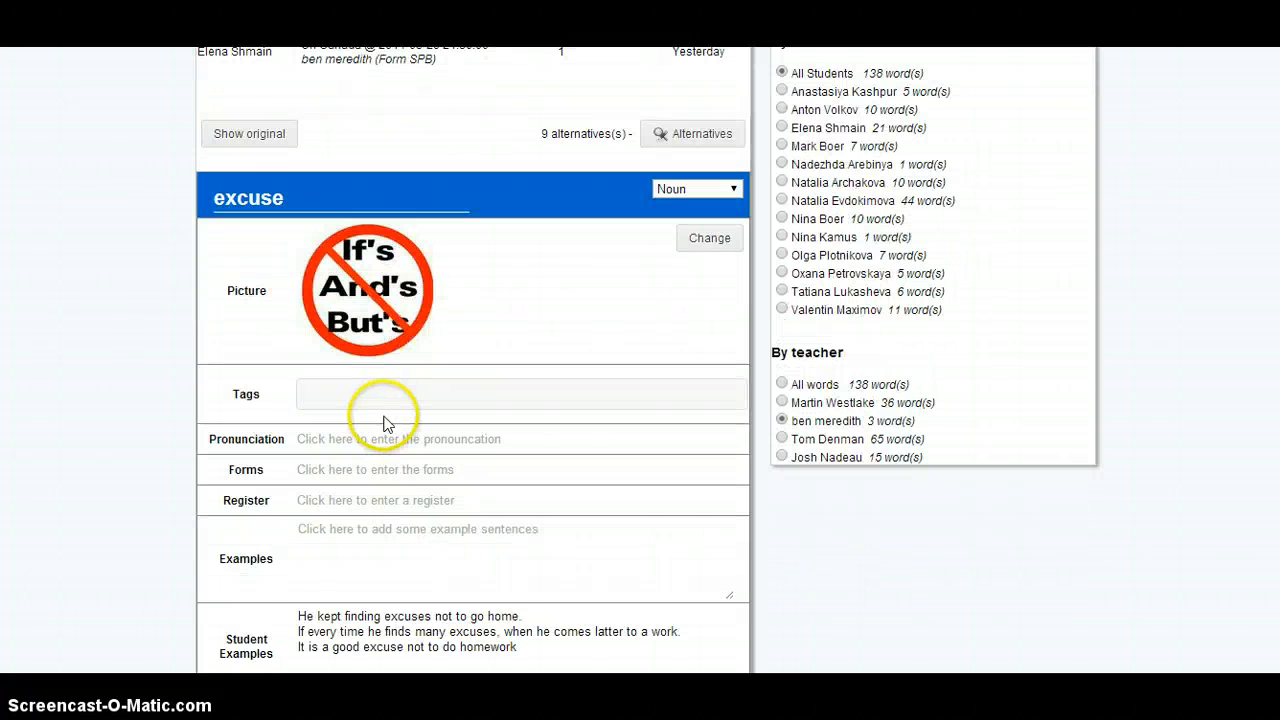
pyautogui.scroll(1, 372, 422)
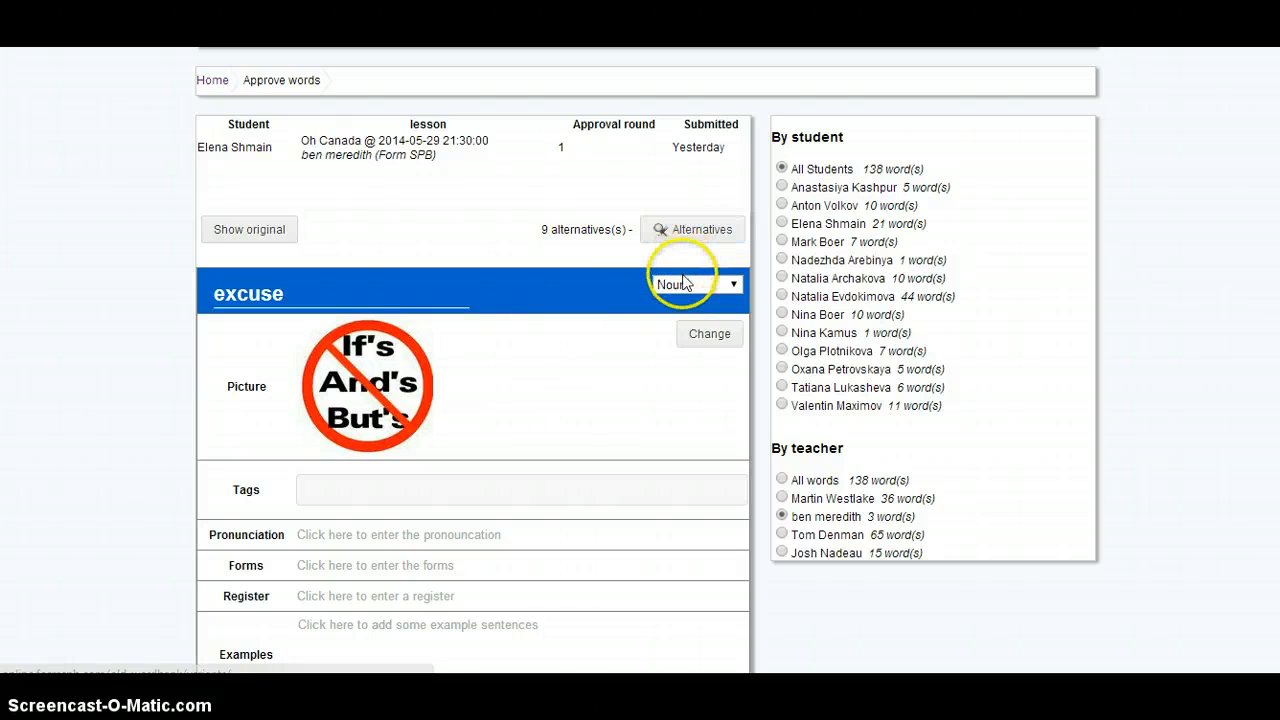
pyautogui.scroll(-4, 500, 280)
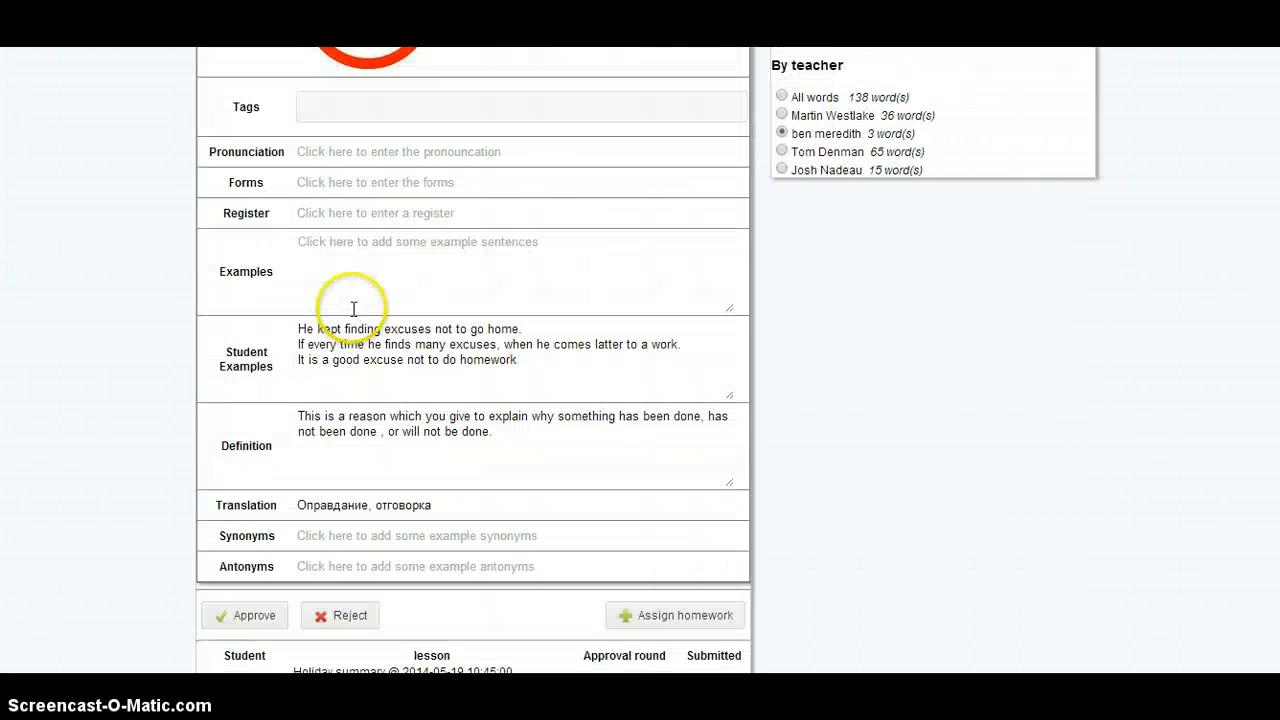
pyautogui.moveTo(273, 364); pyautogui.dragTo(225, 343)
pyautogui.click(446, 358)
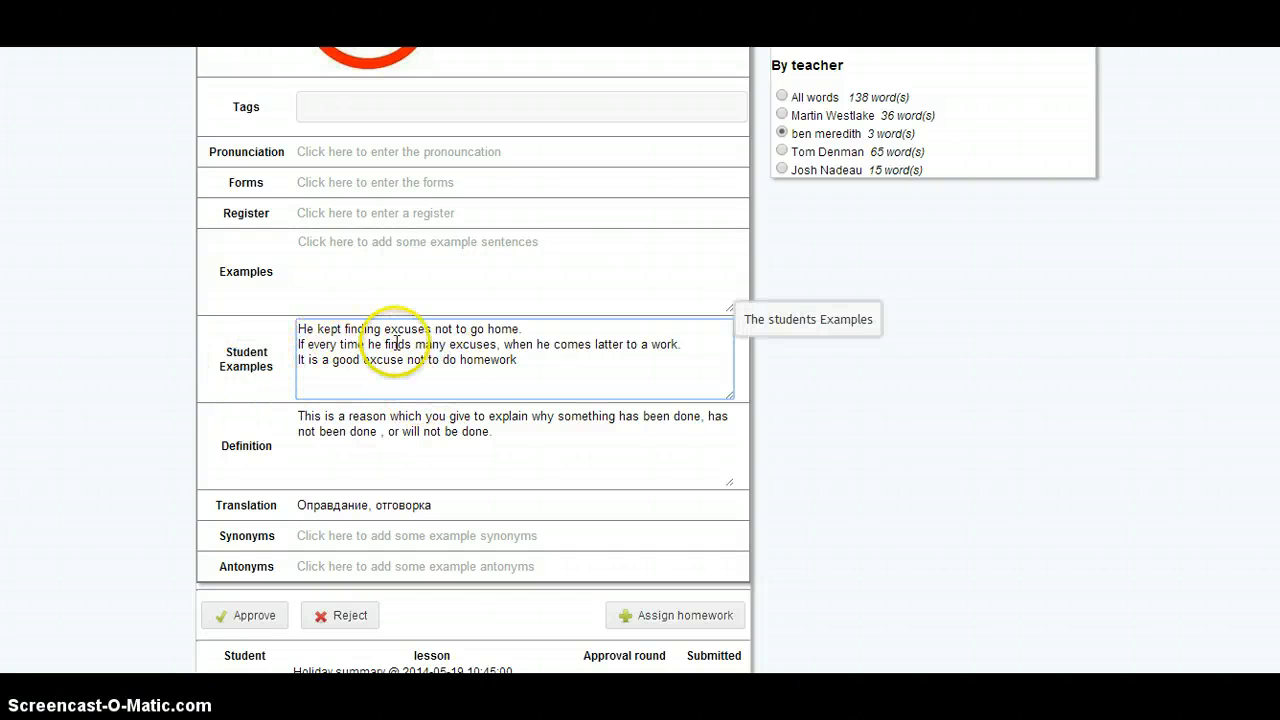
pyautogui.click(537, 329)
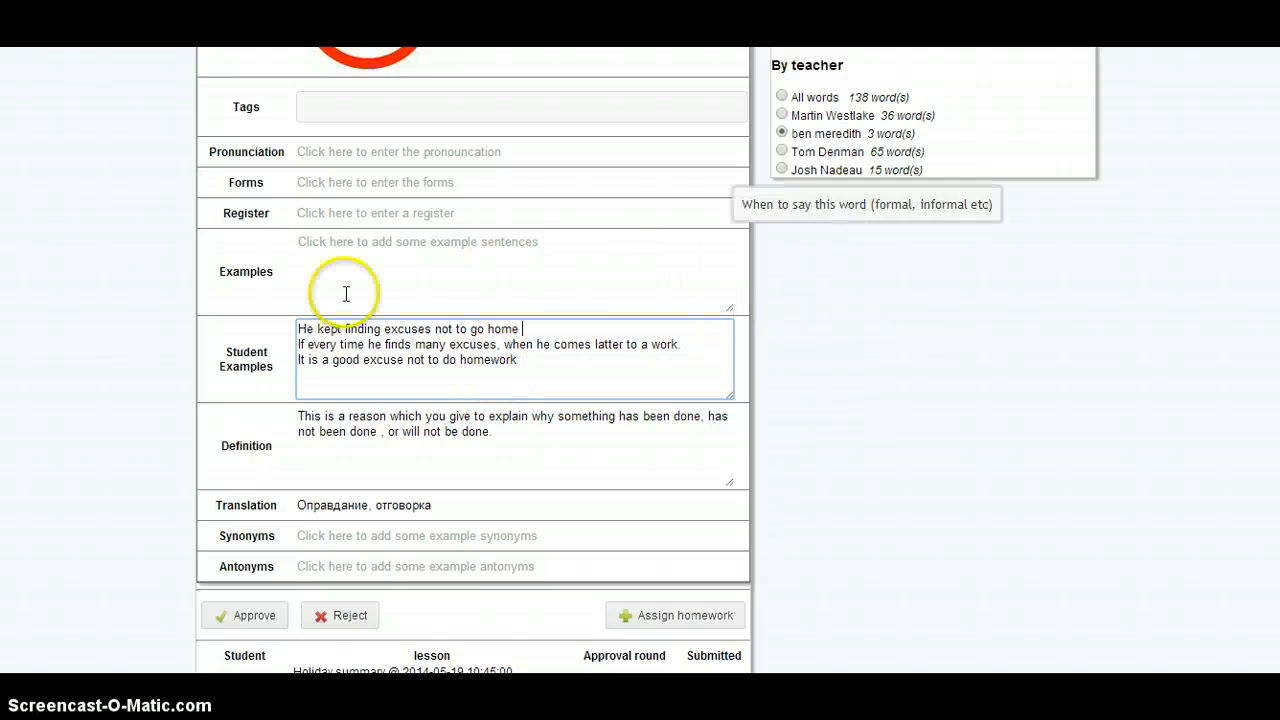
pyautogui.doubleClick(408, 329)
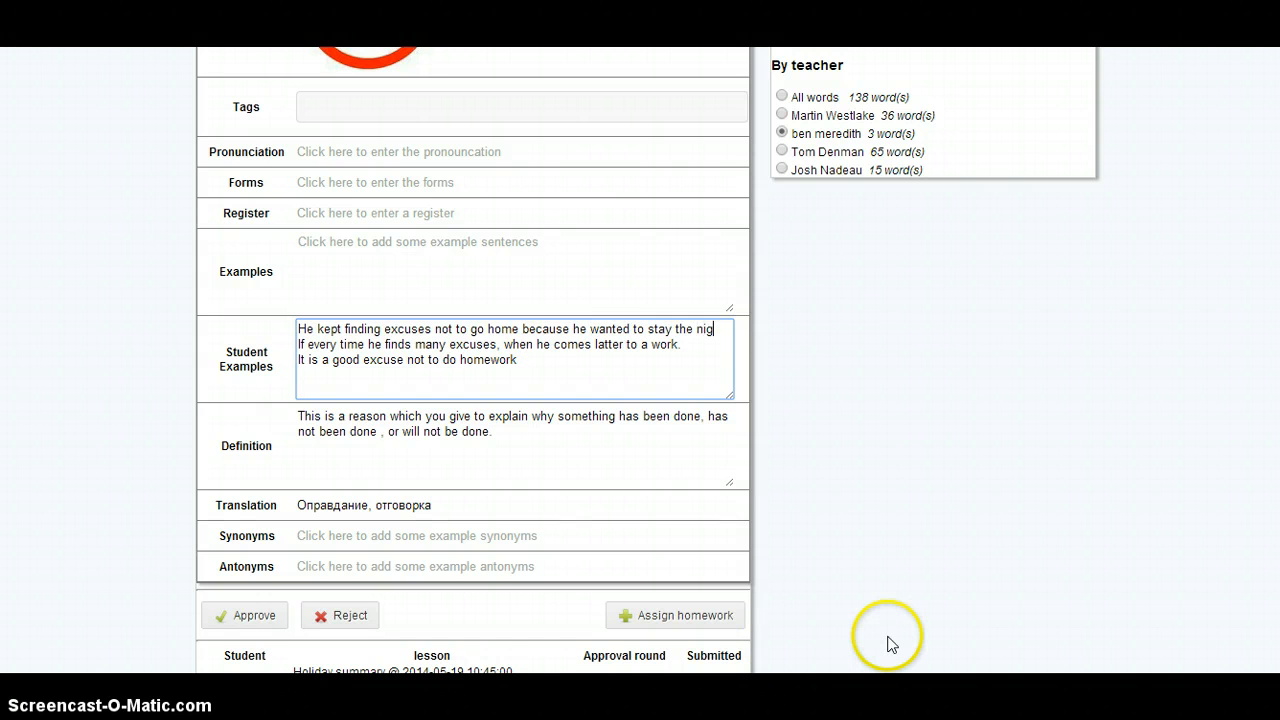
pyautogui.doubleClick(610, 344)
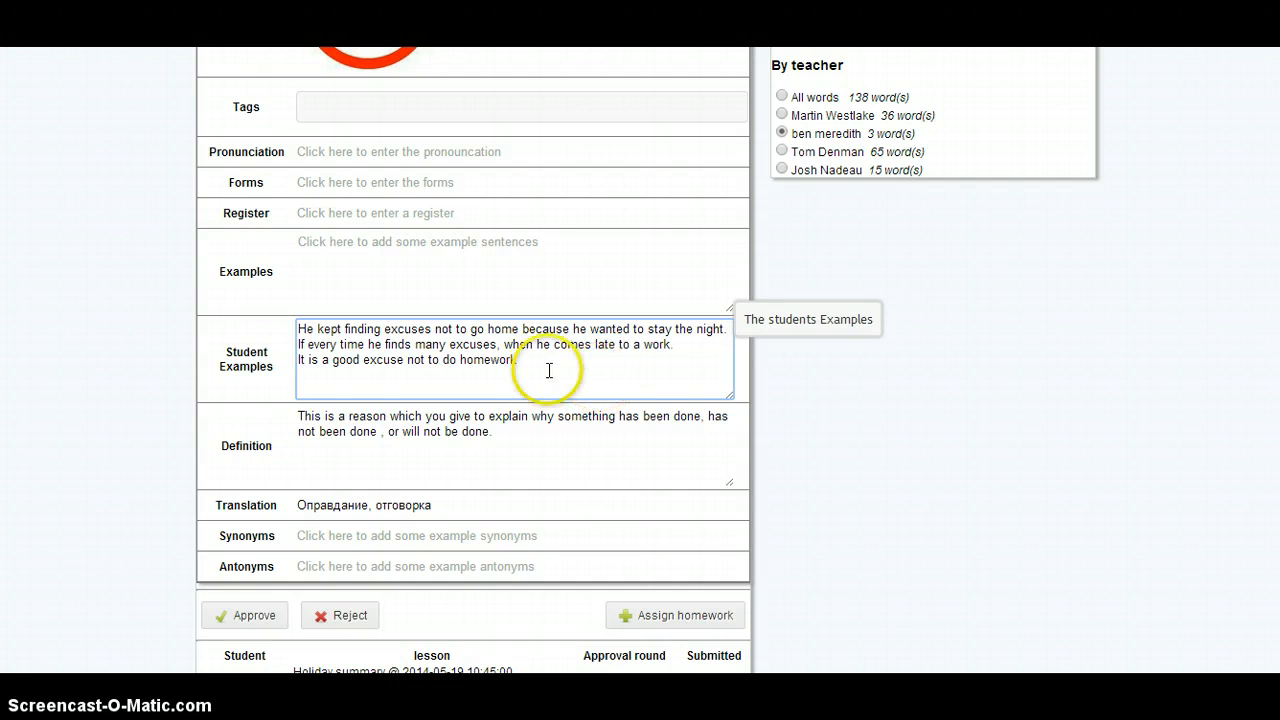
pyautogui.click(640, 344)
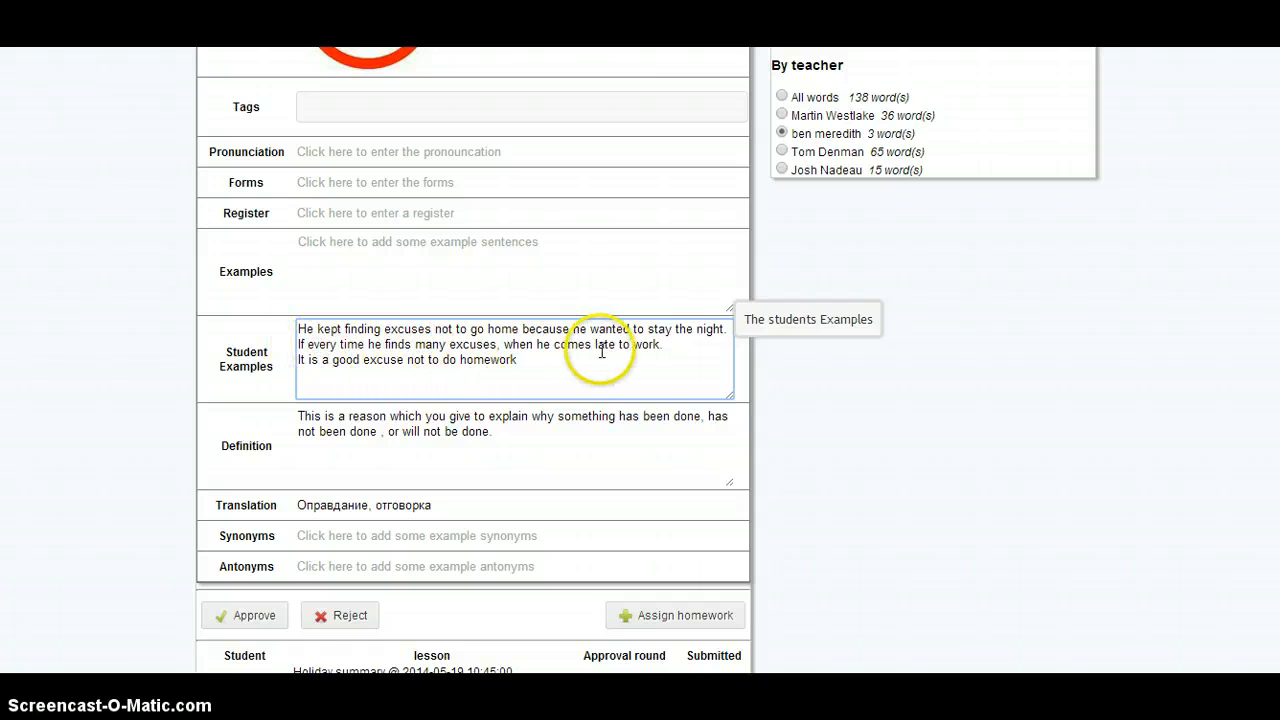
# - Copy the second student example sentence of "excuse", from "If every time" through "late to work."
pyautogui.click(675, 345)
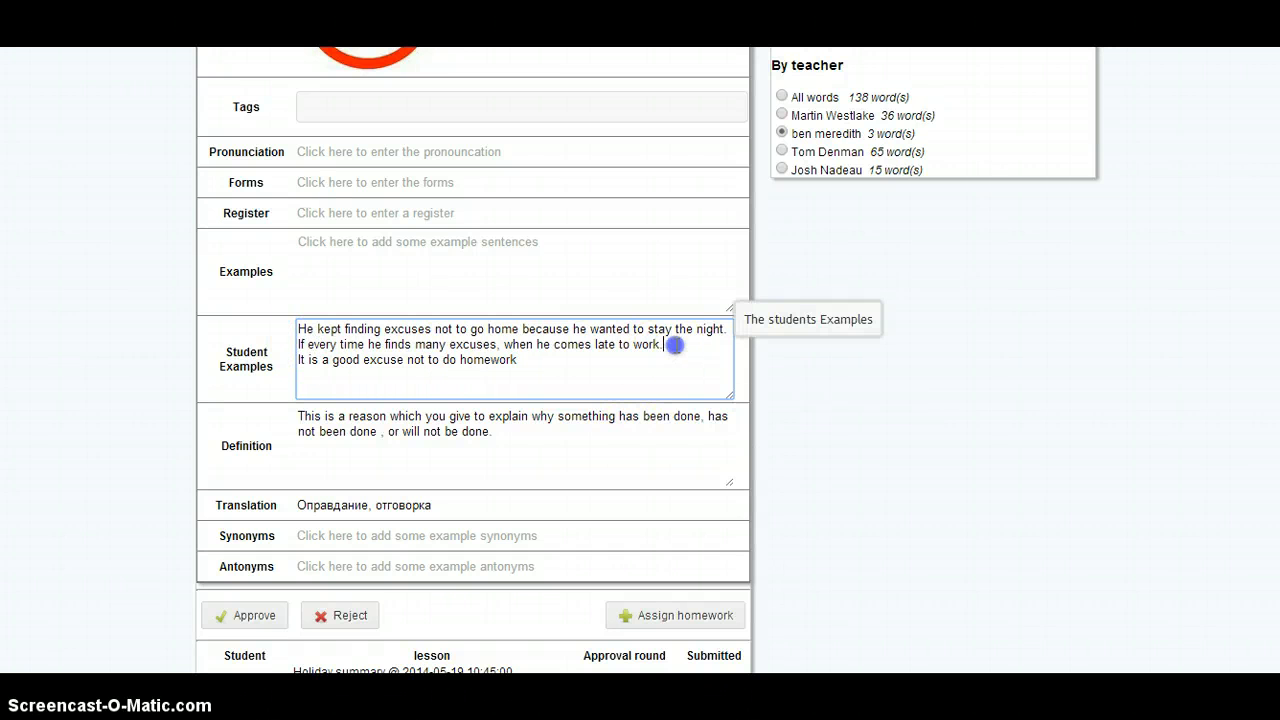
pyautogui.moveTo(675, 345); pyautogui.dragTo(297, 347)
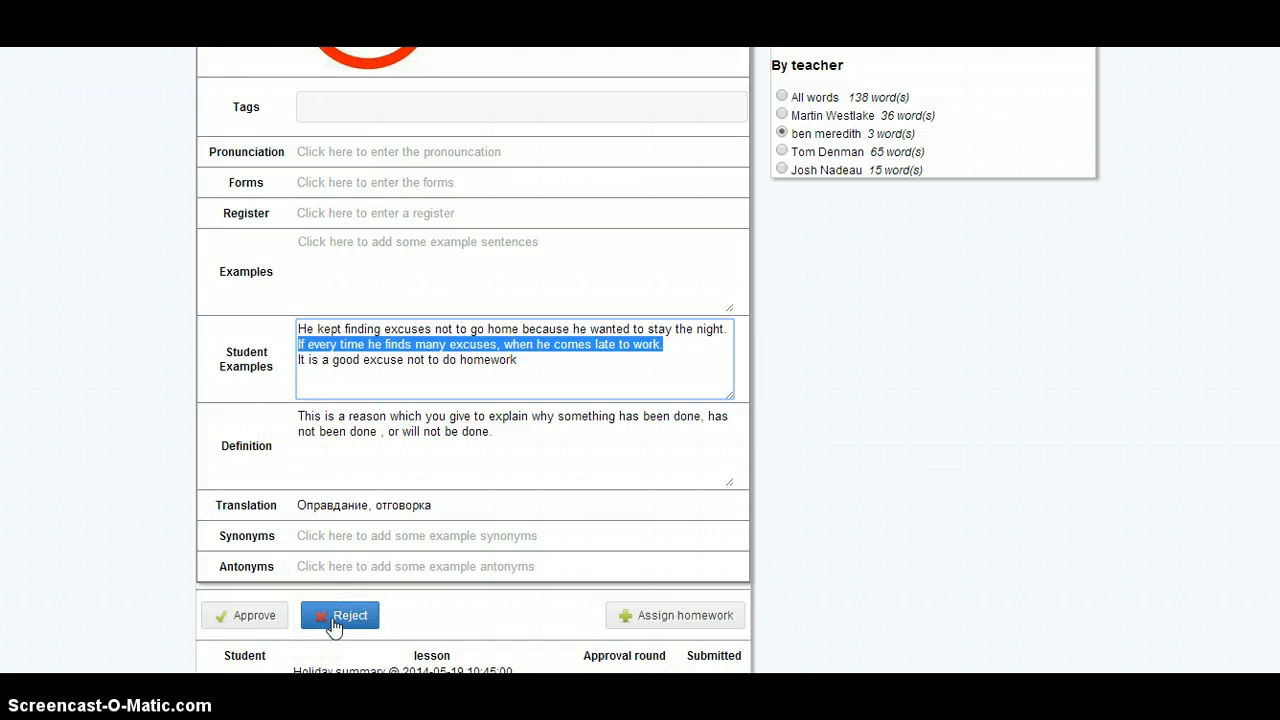
pyautogui.click(658, 344)
pyautogui.moveTo(658, 344); pyautogui.dragTo(271, 346)
pyautogui.hotkey('ctrl', 'c')
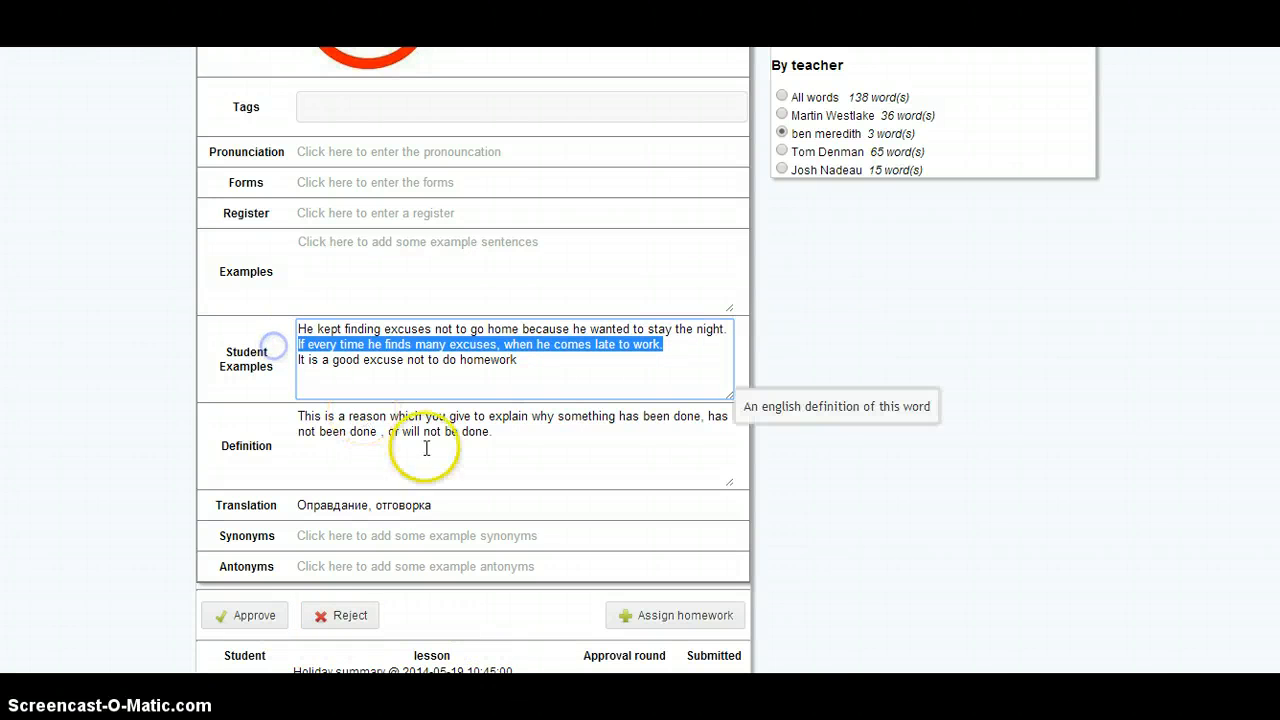
# - Reject the word "excuse", giving the copied sentence followed by "/??? rewrite this pls )" as the reason
pyautogui.click(337, 618)
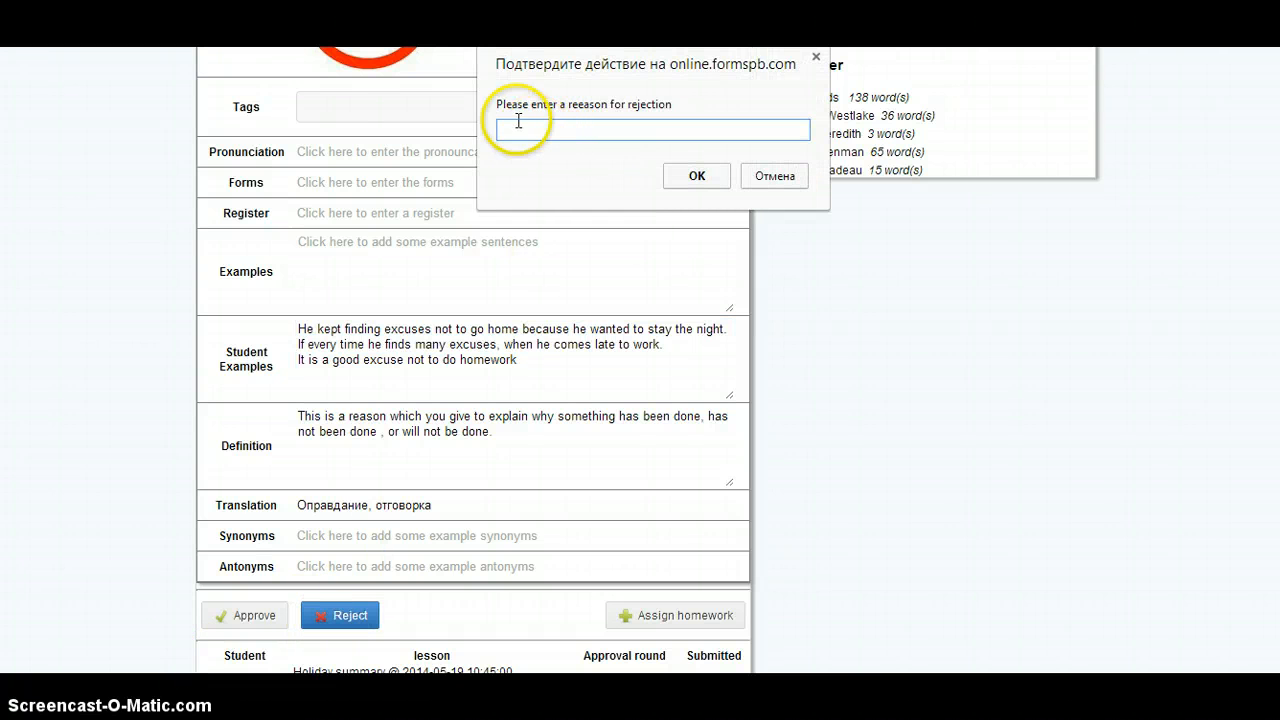
pyautogui.hotkey('ctrl', 'v')
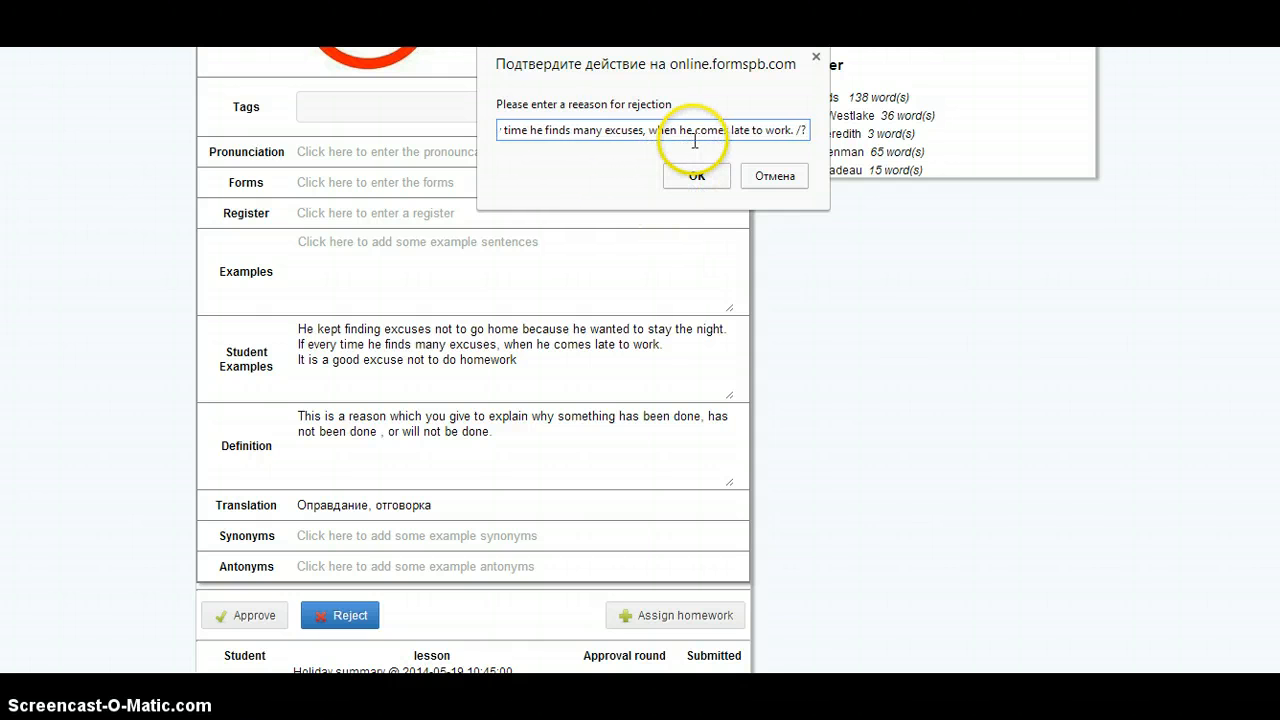
pyautogui.write('/??? reqwrite')
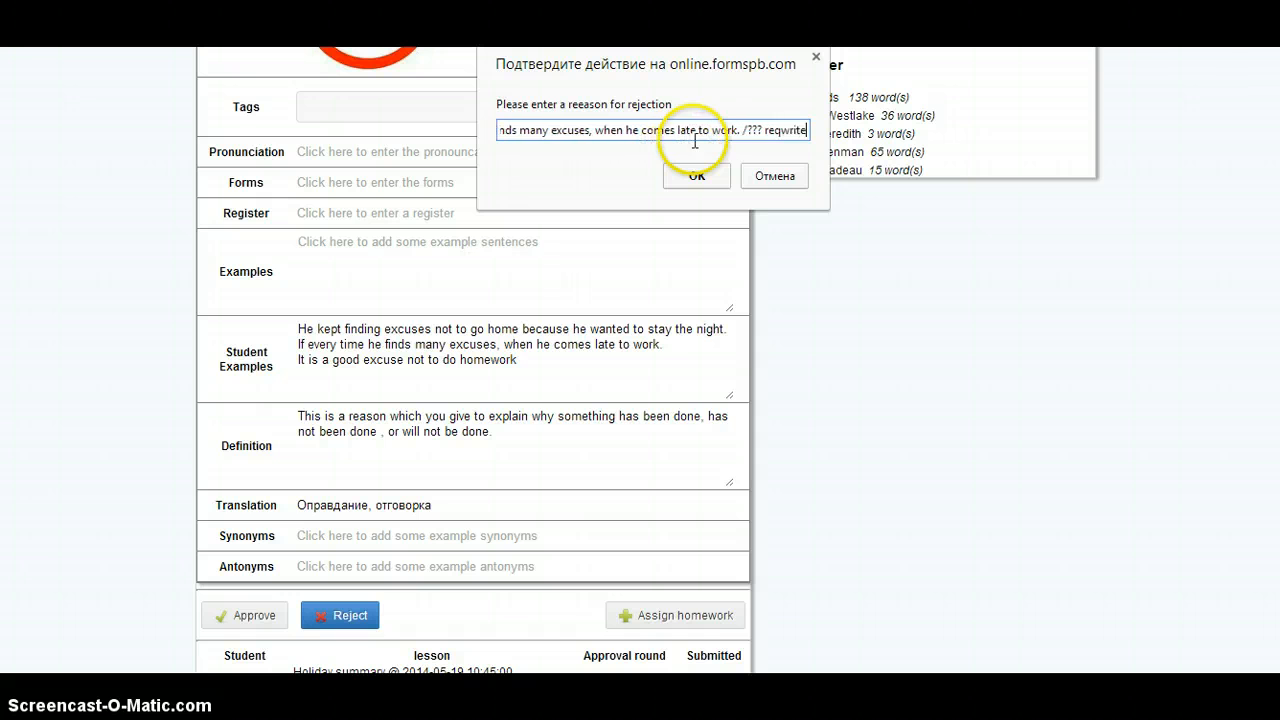
pyautogui.press('BackSpace')
pyautogui.press('BackSpace')
pyautogui.press('BackSpace')
pyautogui.write('w')
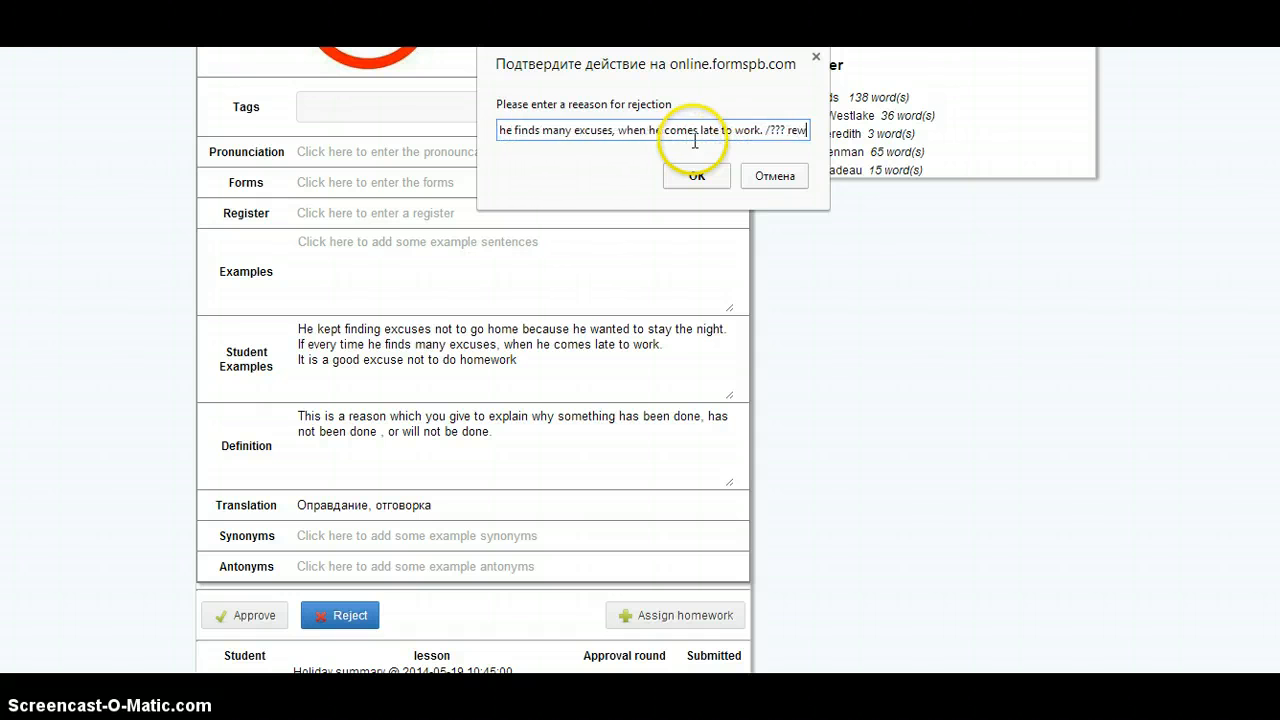
pyautogui.write('rite this pls')
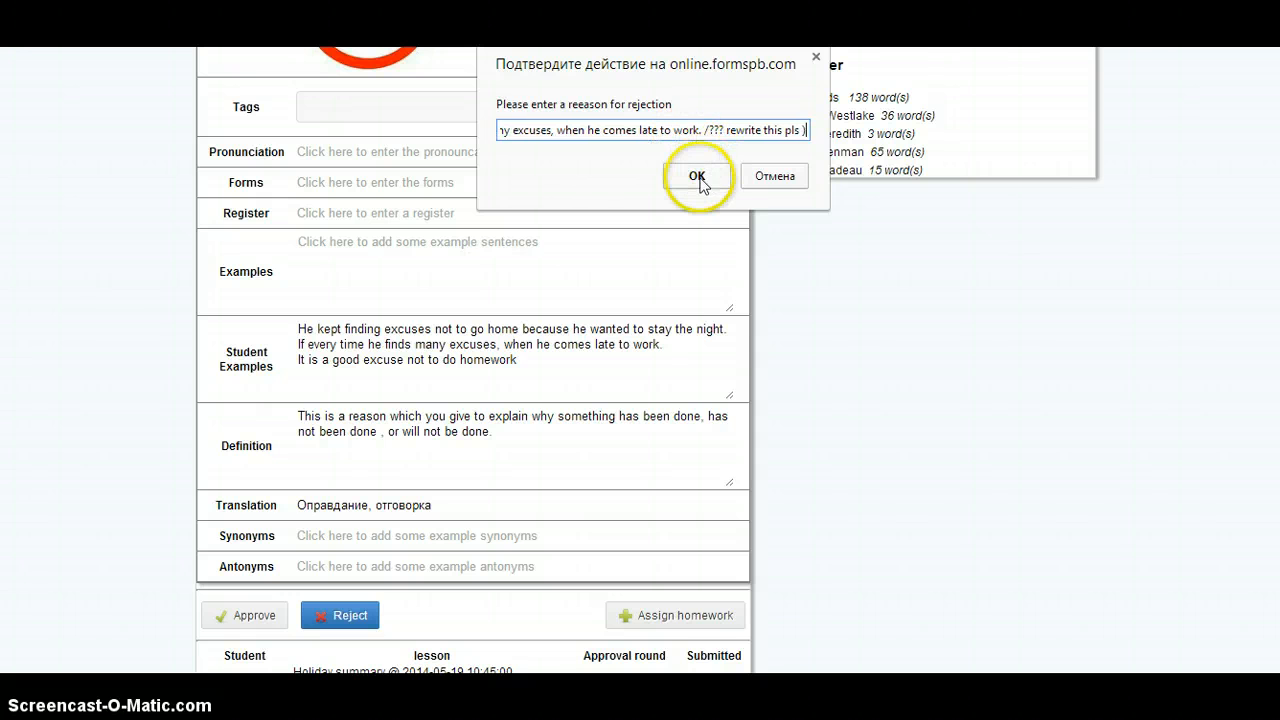
pyautogui.click(696, 176)
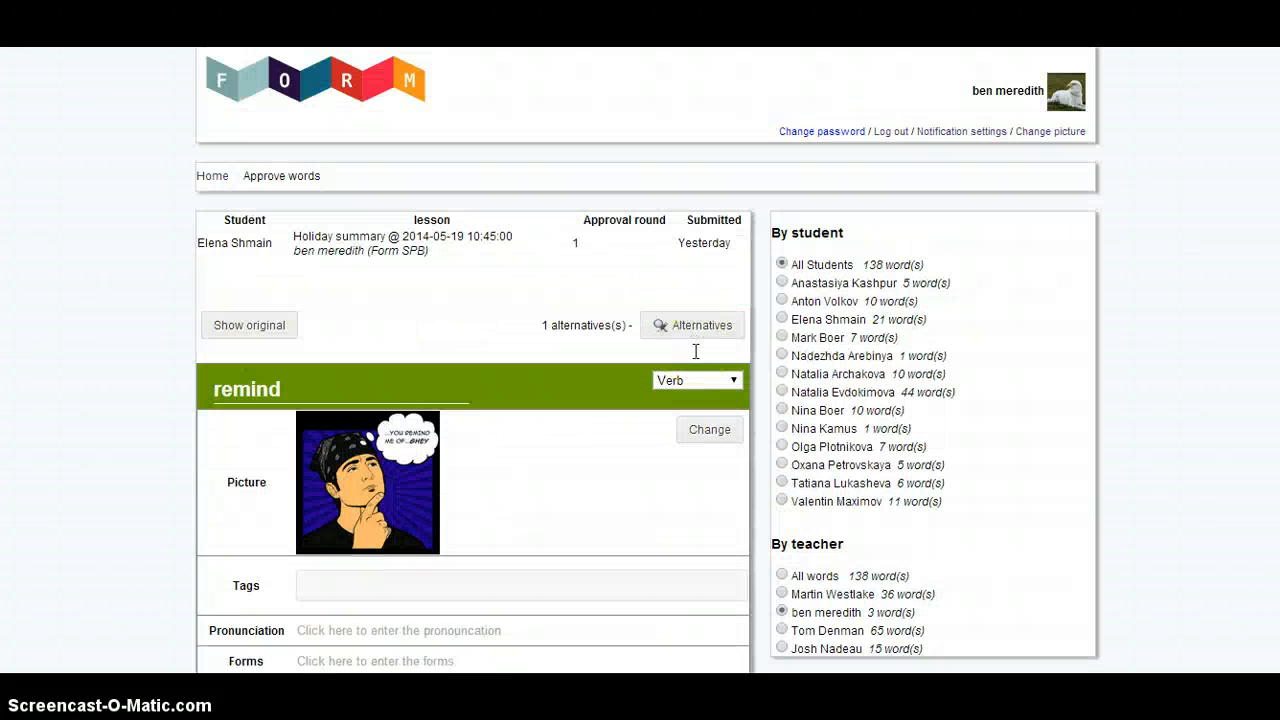
# - In the student examples for "remind", add a space after "milk," and correct "Your son remind" to "Your son reminds"
pyautogui.scroll(-2, 503, 380)
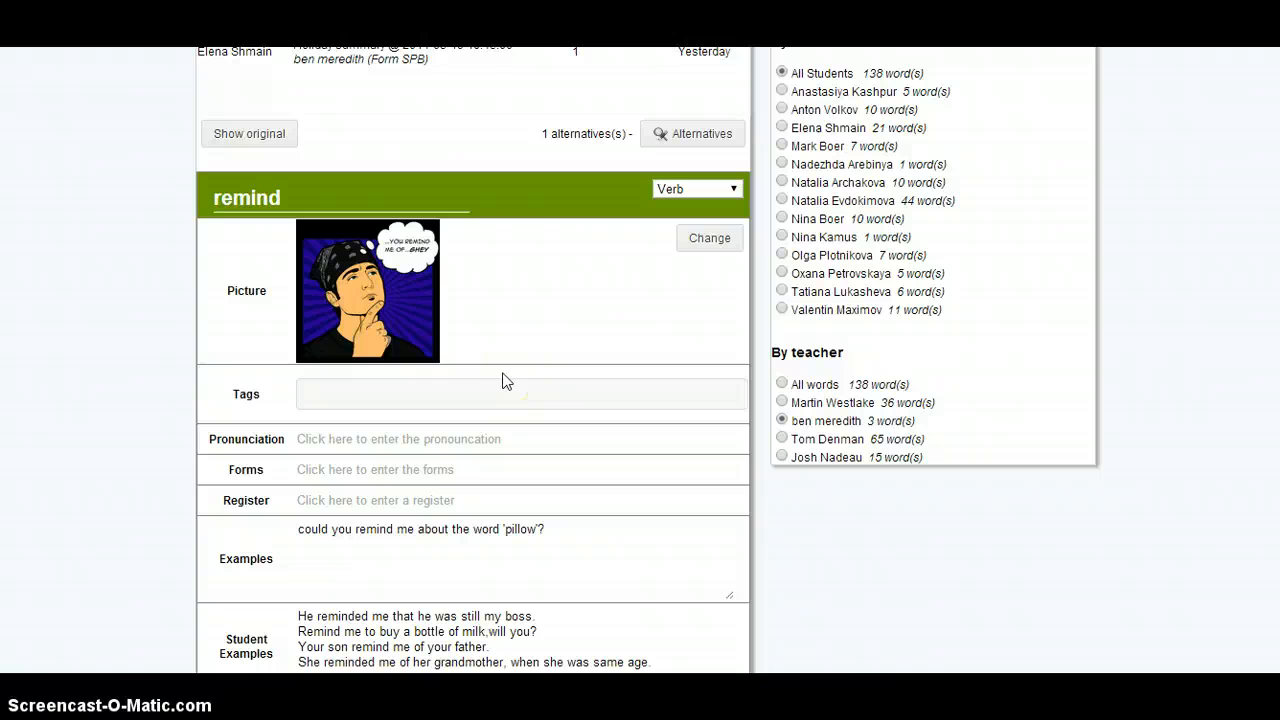
pyautogui.scroll(2, 503, 380)
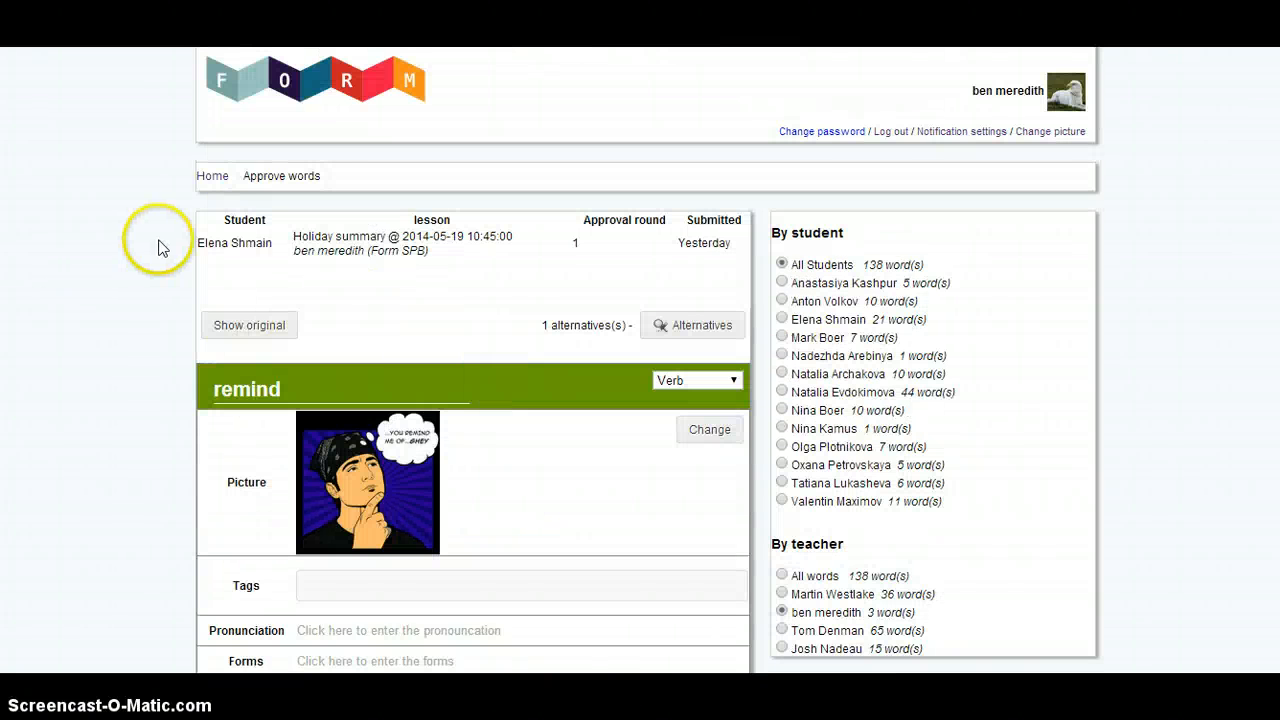
pyautogui.scroll(-1, 640, 290)
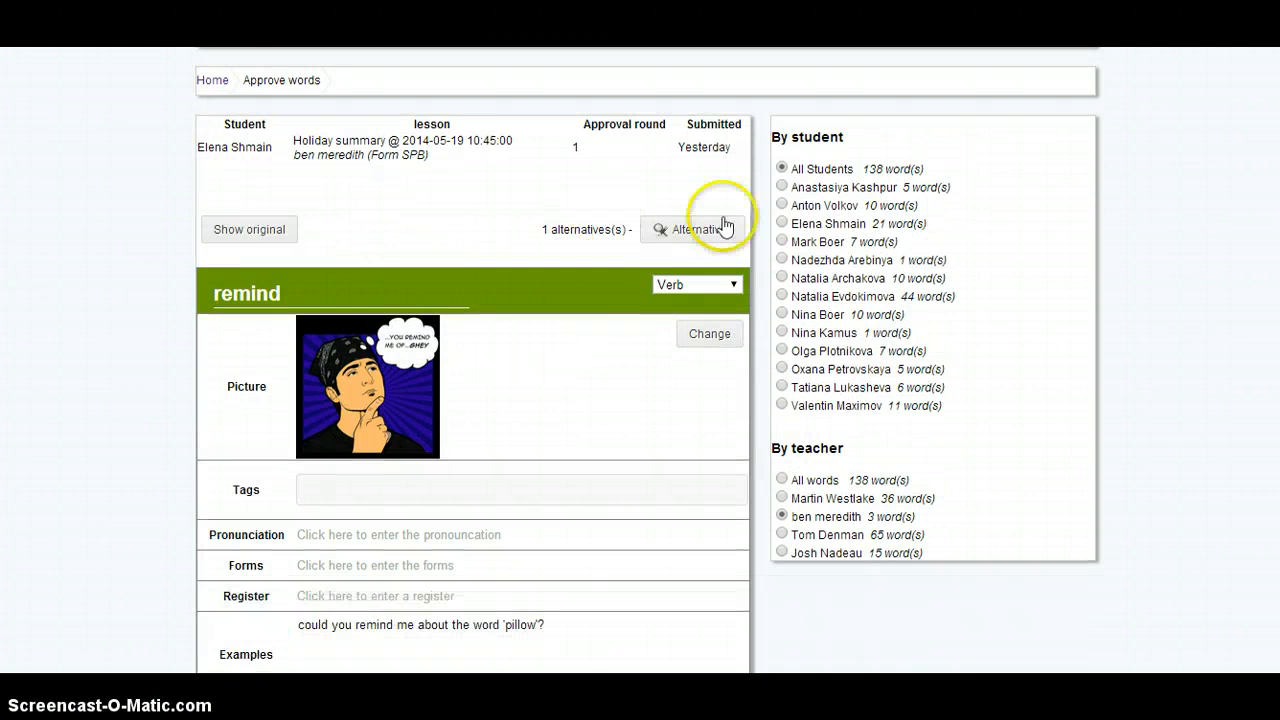
pyautogui.scroll(-3, 440, 330)
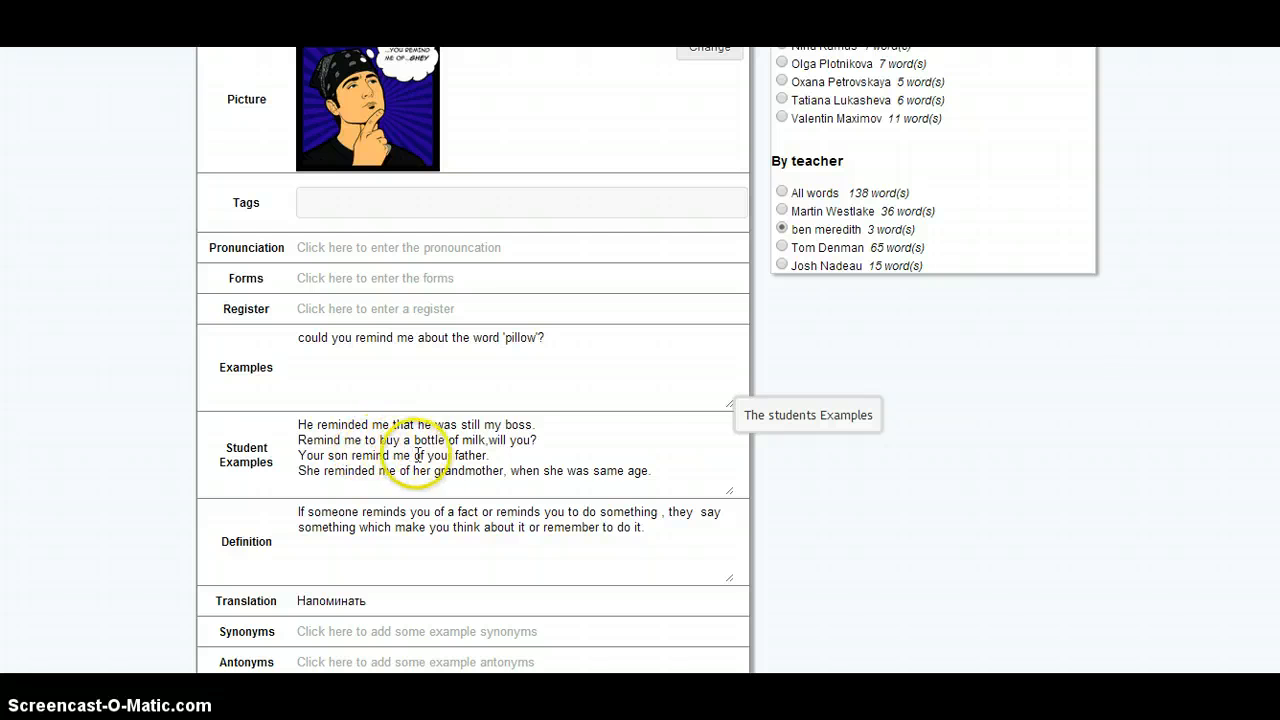
pyautogui.click(484, 440)
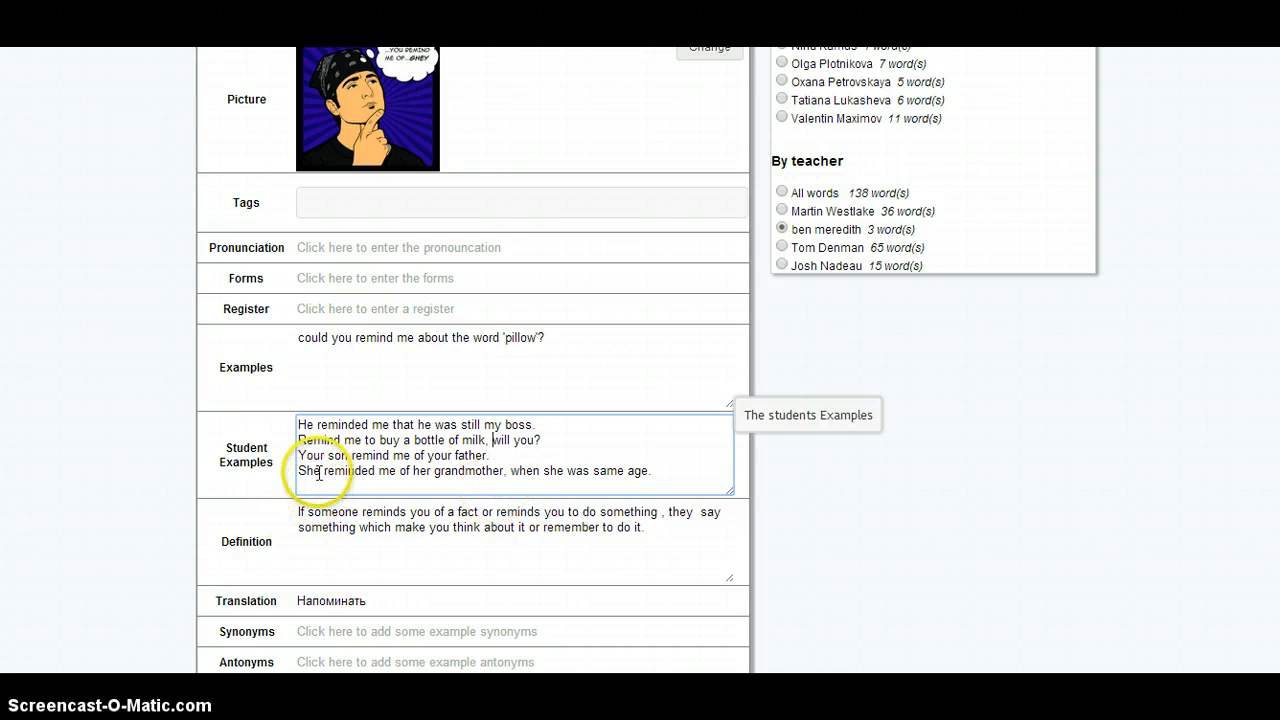
pyautogui.click(389, 455)
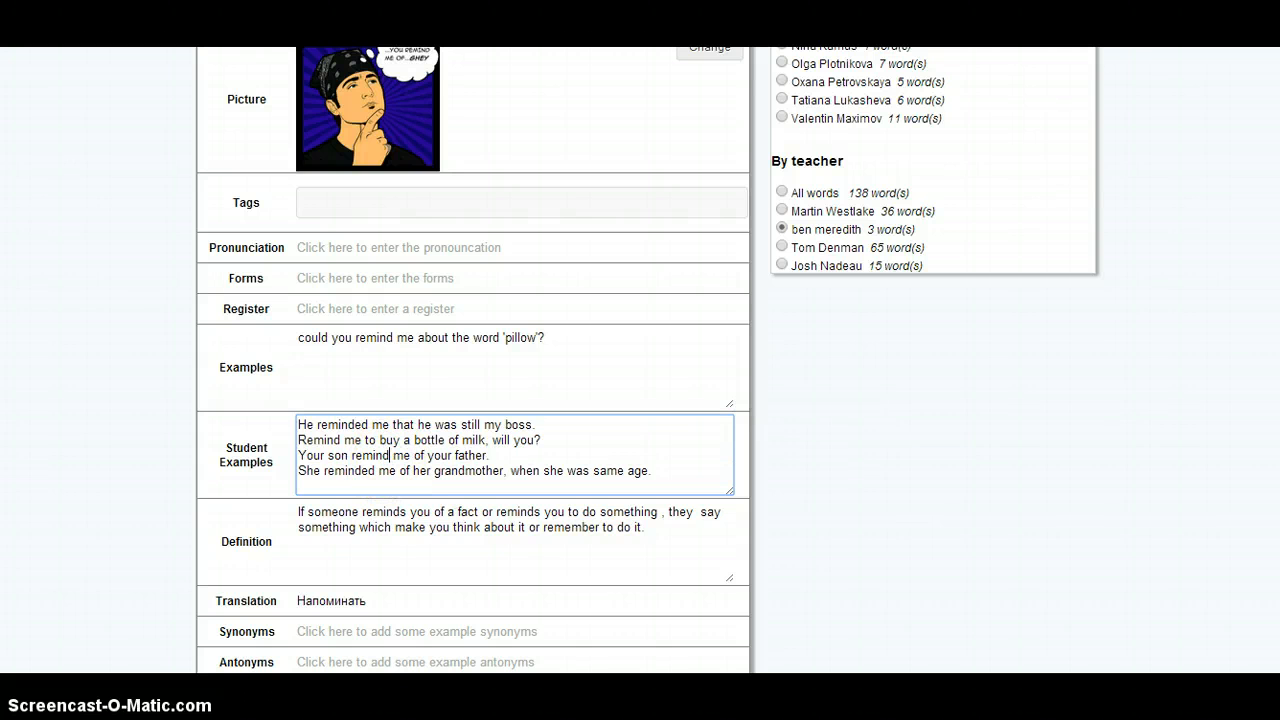
pyautogui.scroll(-1, 546, 591)
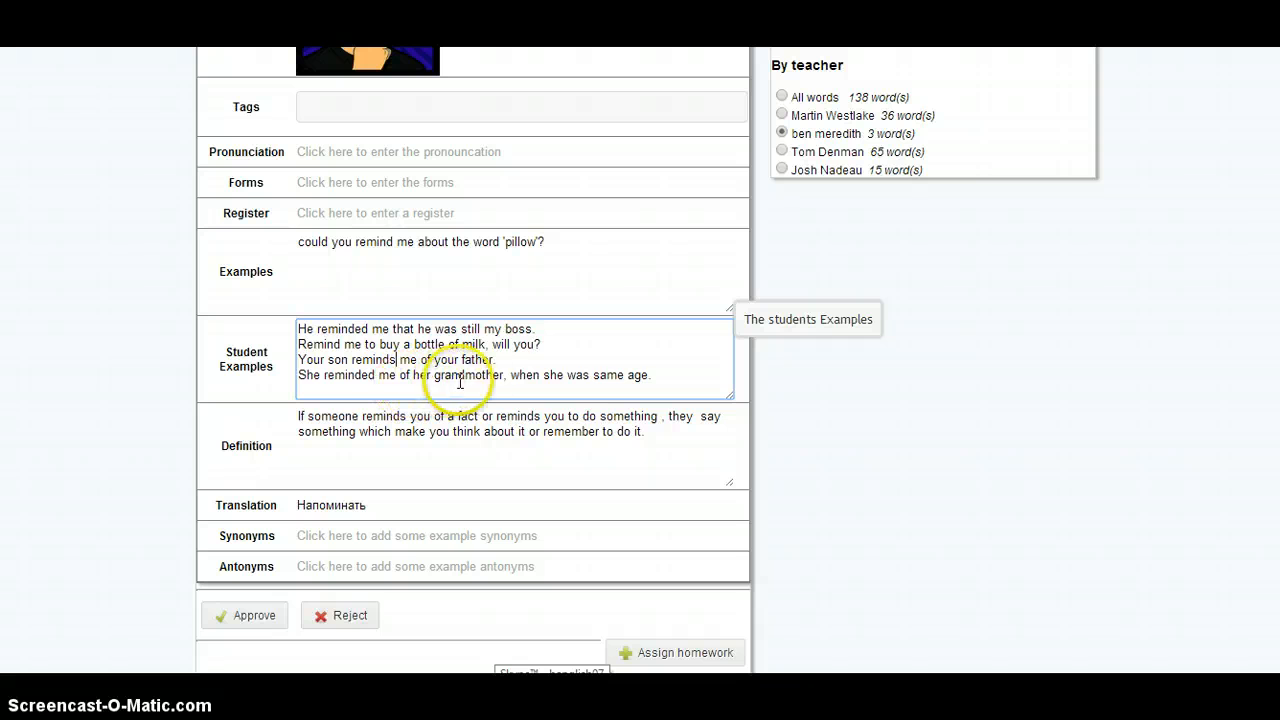
pyautogui.doubleClick(365, 360)
# - Start assigning homework for the word "remind" and filter the practice list by "present simple"
pyautogui.scroll(-2, 424, 450)
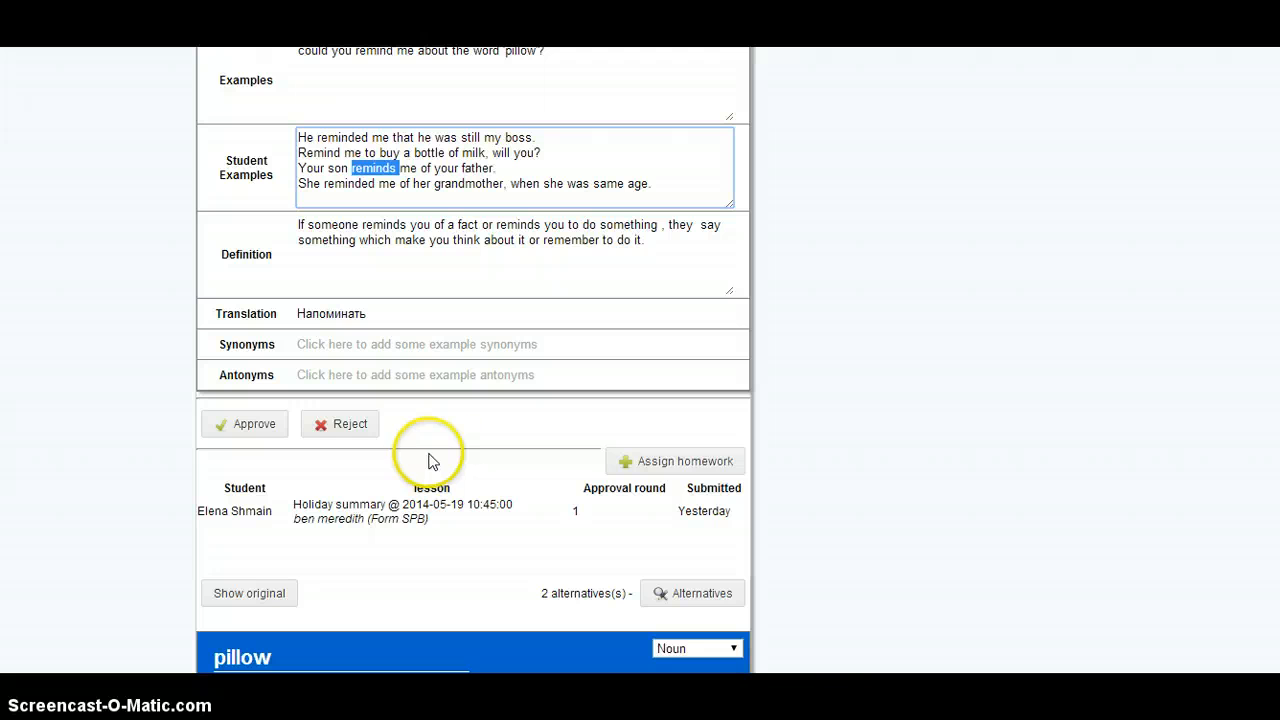
pyautogui.click(677, 460)
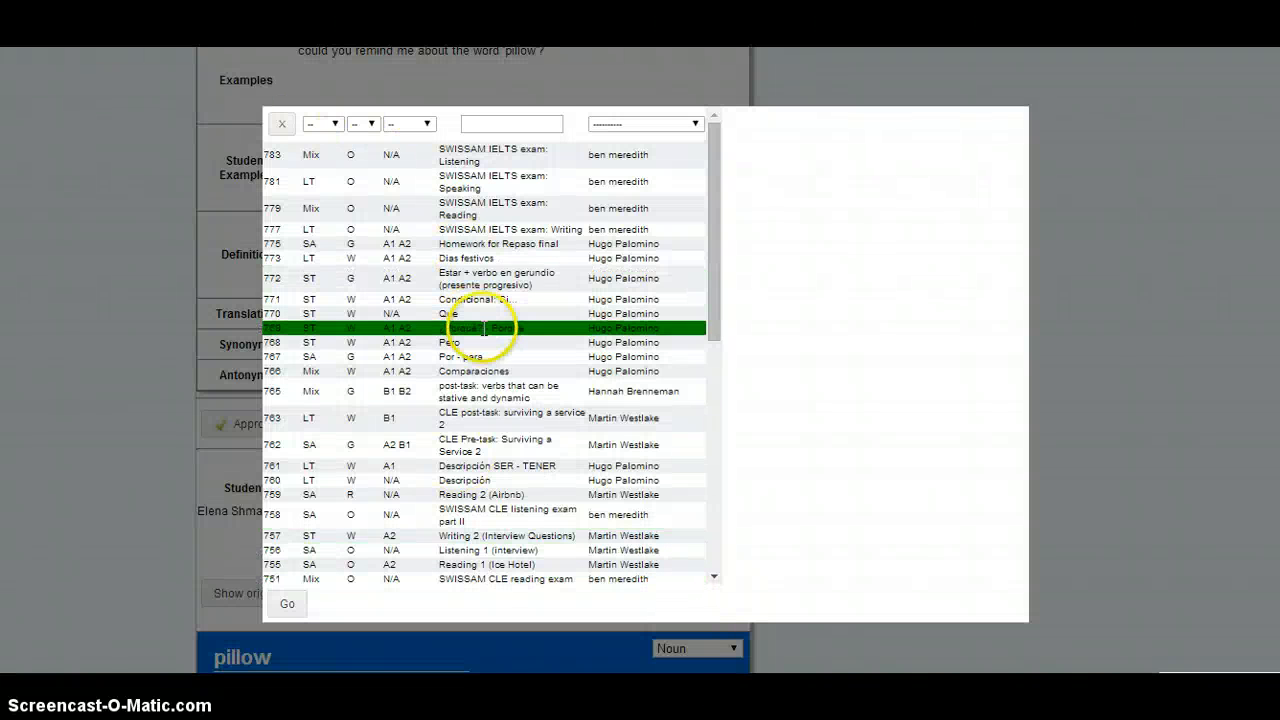
pyautogui.click(490, 131)
pyautogui.write('present simple')
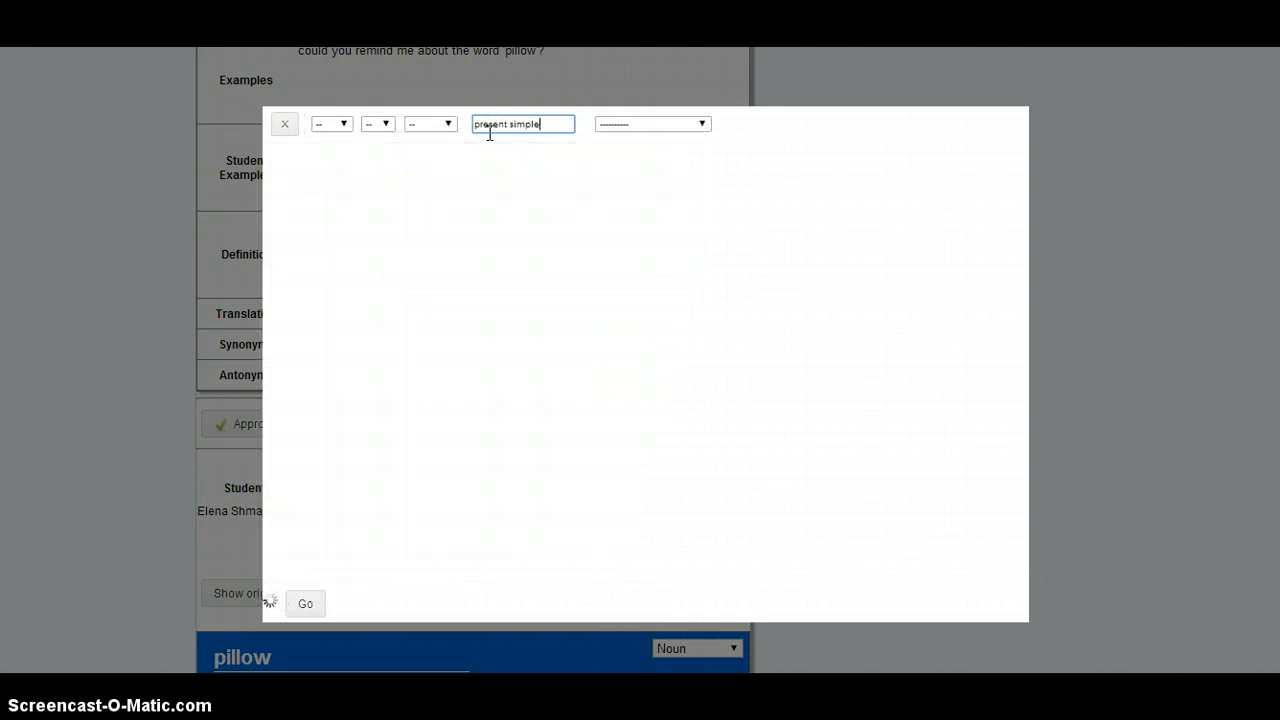
# - Preview the "SA G A1 A2 Present Continuous and Present Simple (1)" practice, number 484, and assign it as the homework
pyautogui.click(488, 152)
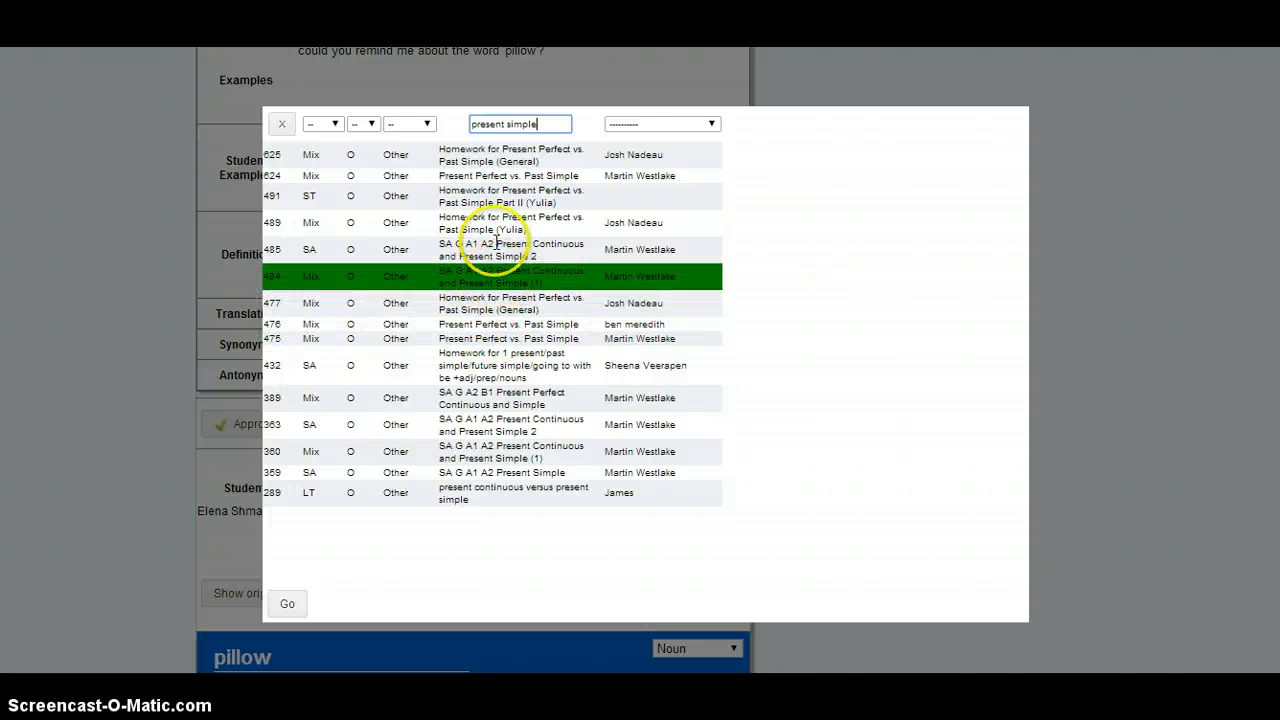
pyautogui.click(500, 283)
pyautogui.click(505, 285)
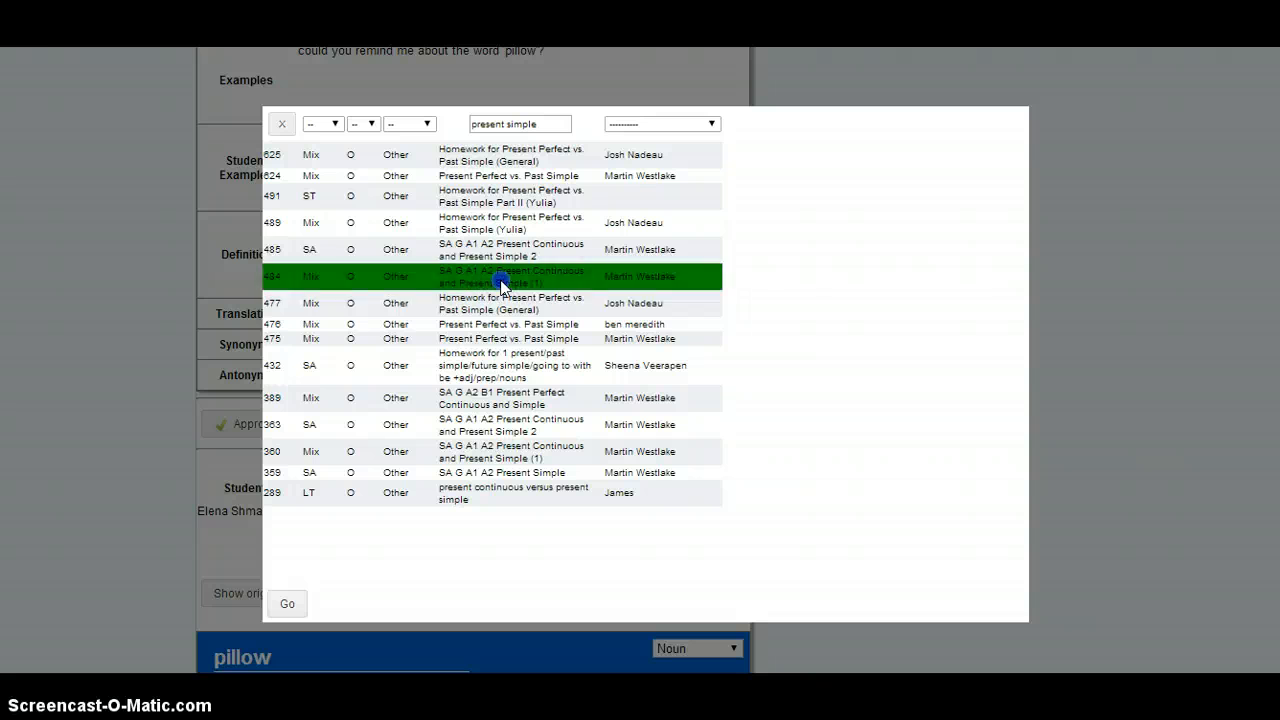
pyautogui.scroll(-5, 885, 291)
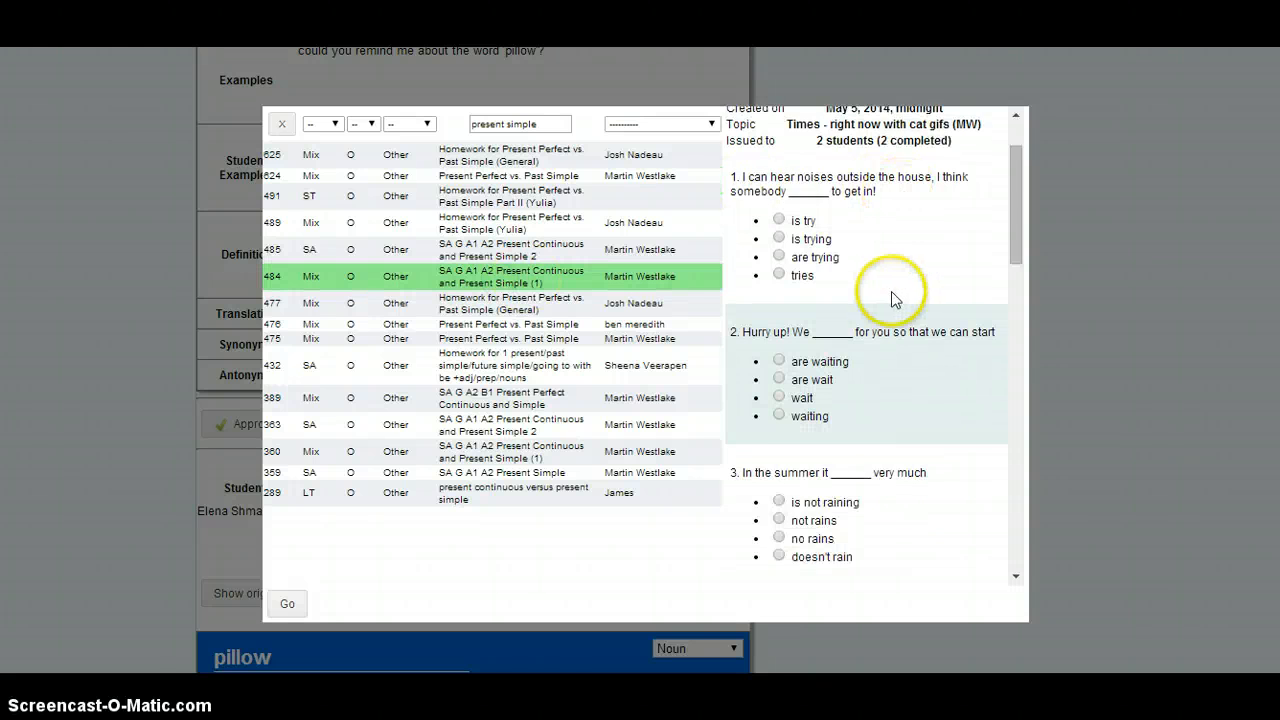
pyautogui.scroll(-5, 891, 291)
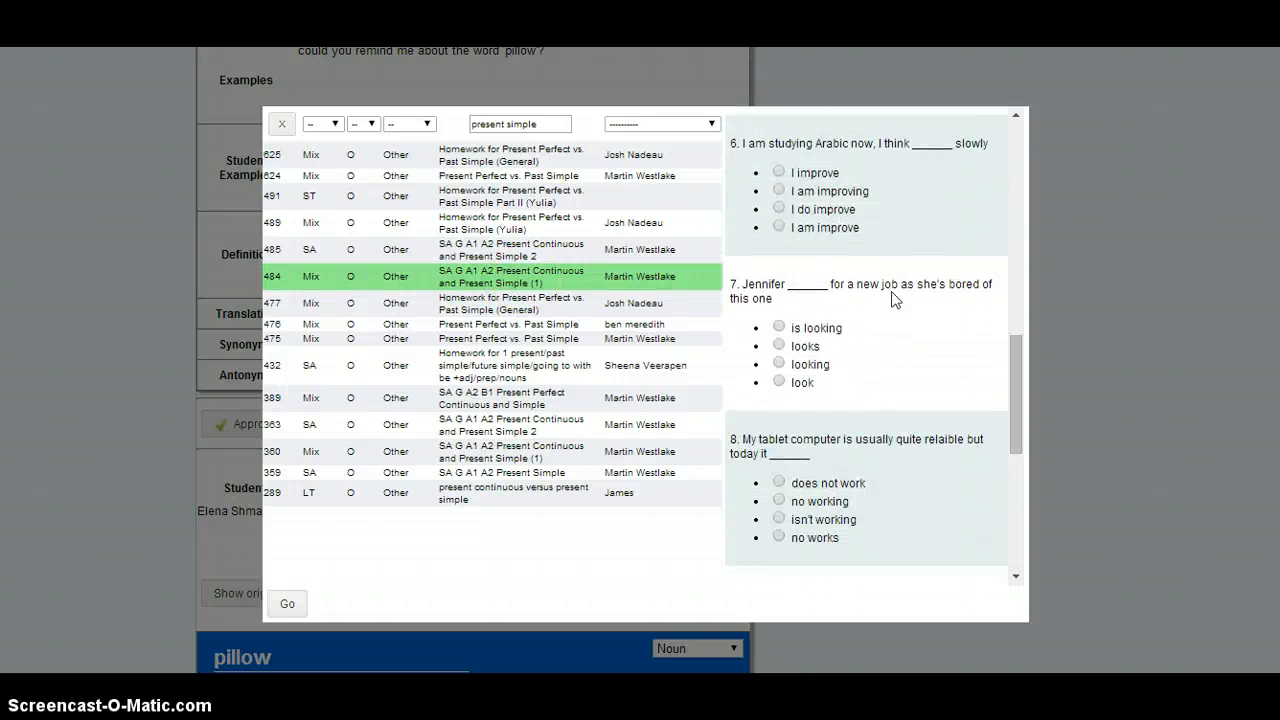
pyautogui.click(286, 606)
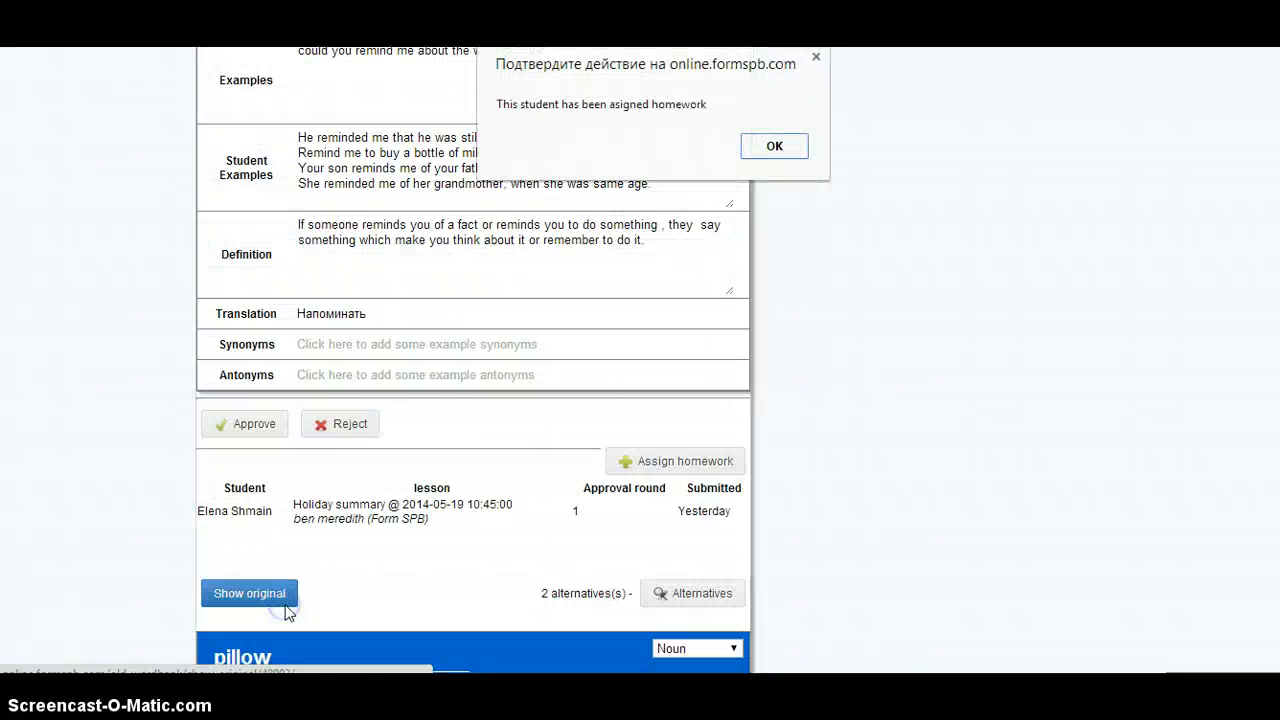
pyautogui.click(776, 147)
# - Remove the extra space between "they" and "say" in the definition of "remind"
pyautogui.scroll(1, 800, 400)
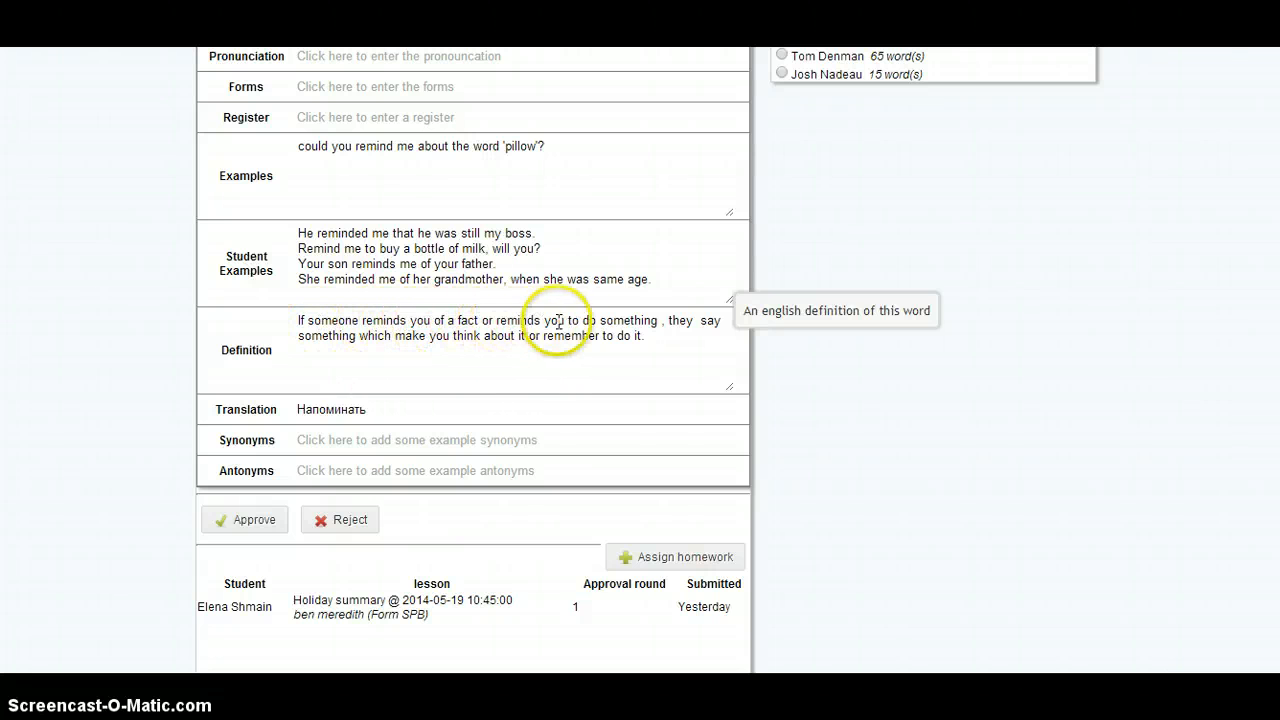
pyautogui.click(697, 321)
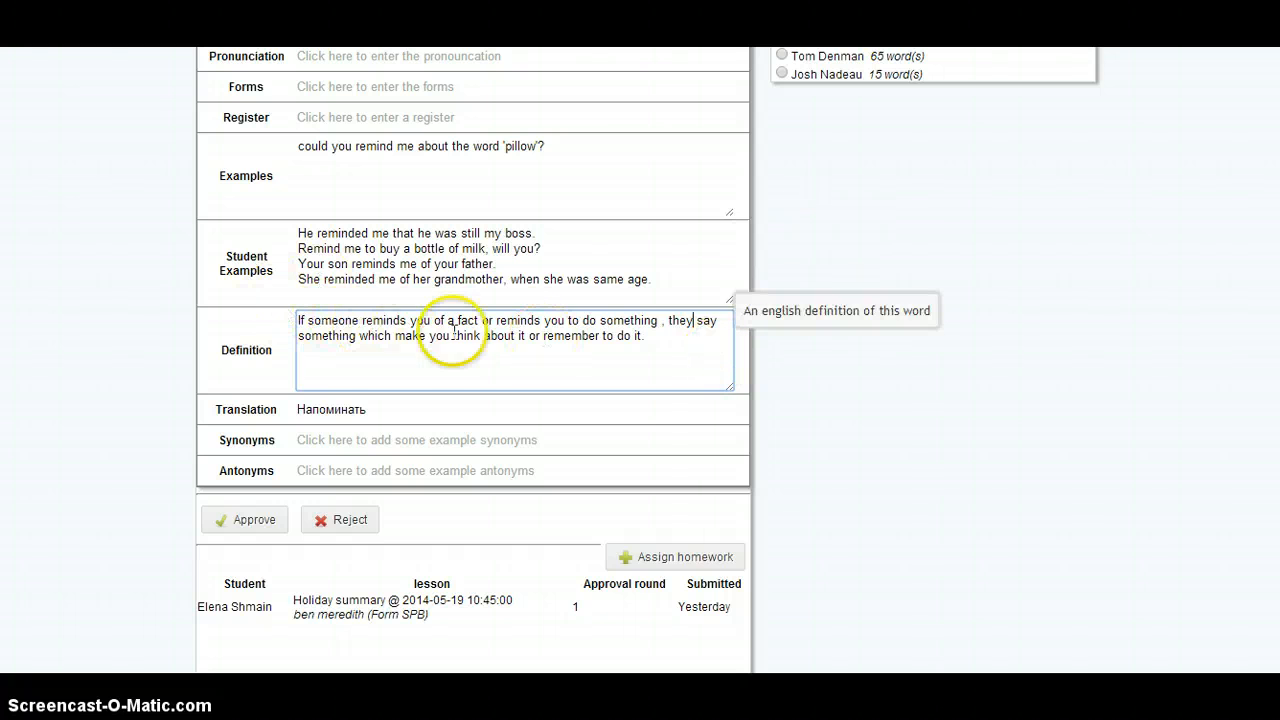
# - Check the example sentence in the alternatives for "remind" and use variant 1 from the lesson
pyautogui.scroll(1, 571, 345)
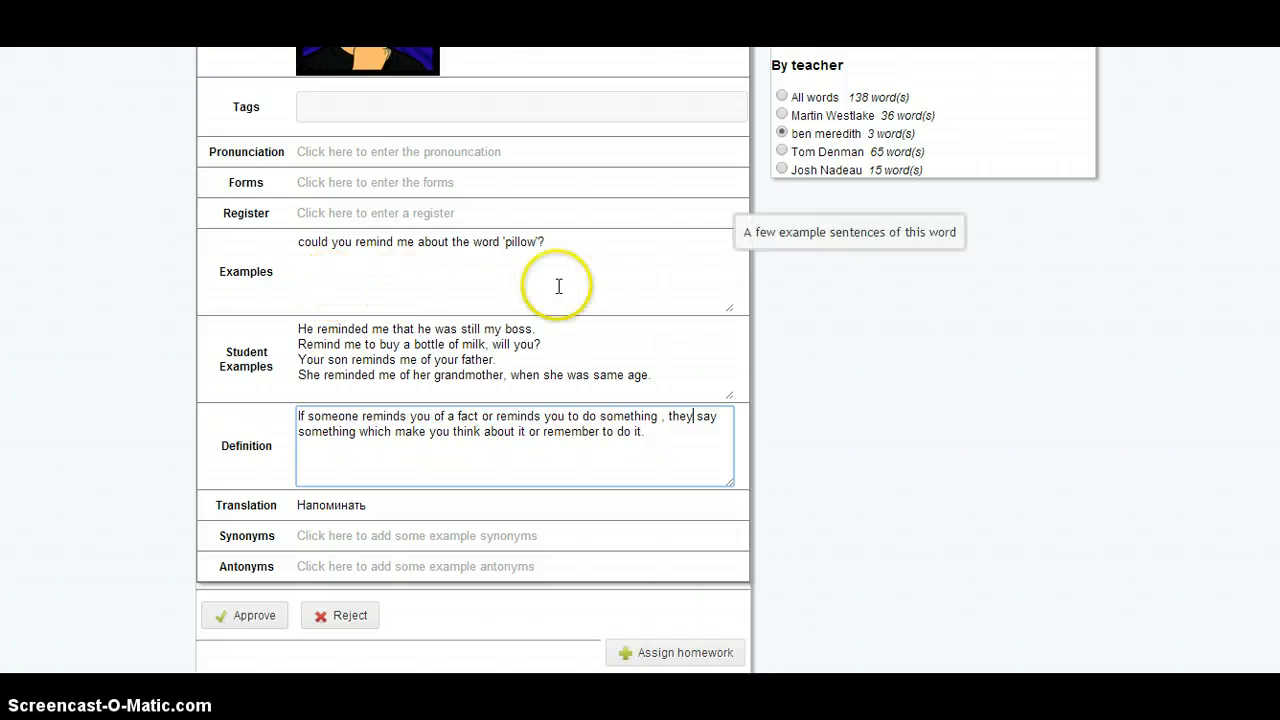
pyautogui.scroll(4, 550, 286)
pyautogui.click(694, 235)
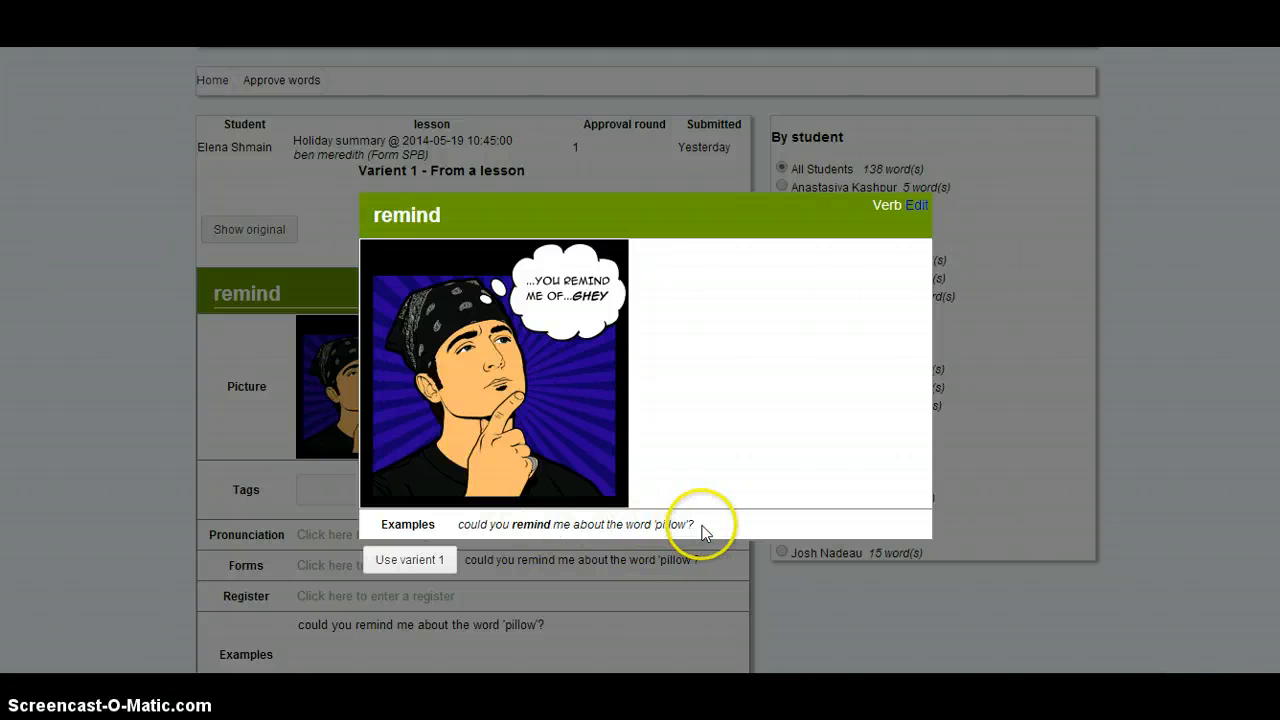
pyautogui.moveTo(697, 524); pyautogui.dragTo(470, 524)
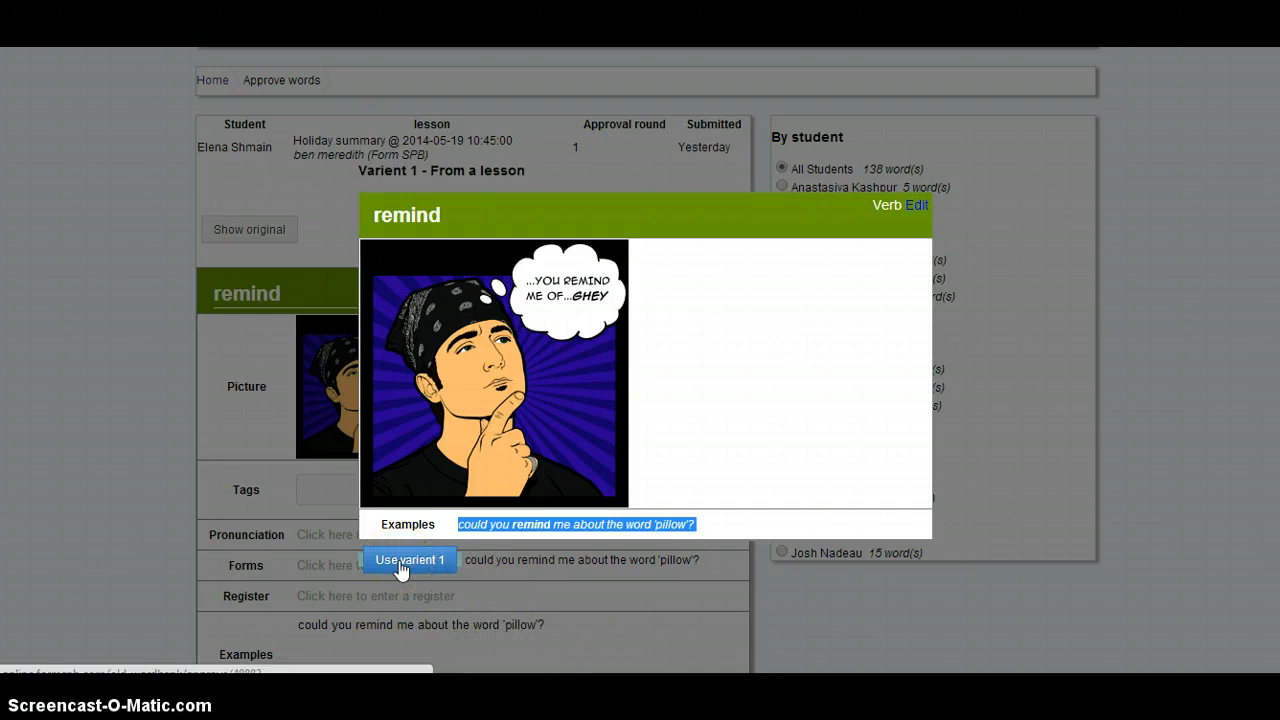
pyautogui.click(780, 657)
pyautogui.scroll(-3, 700, 523)
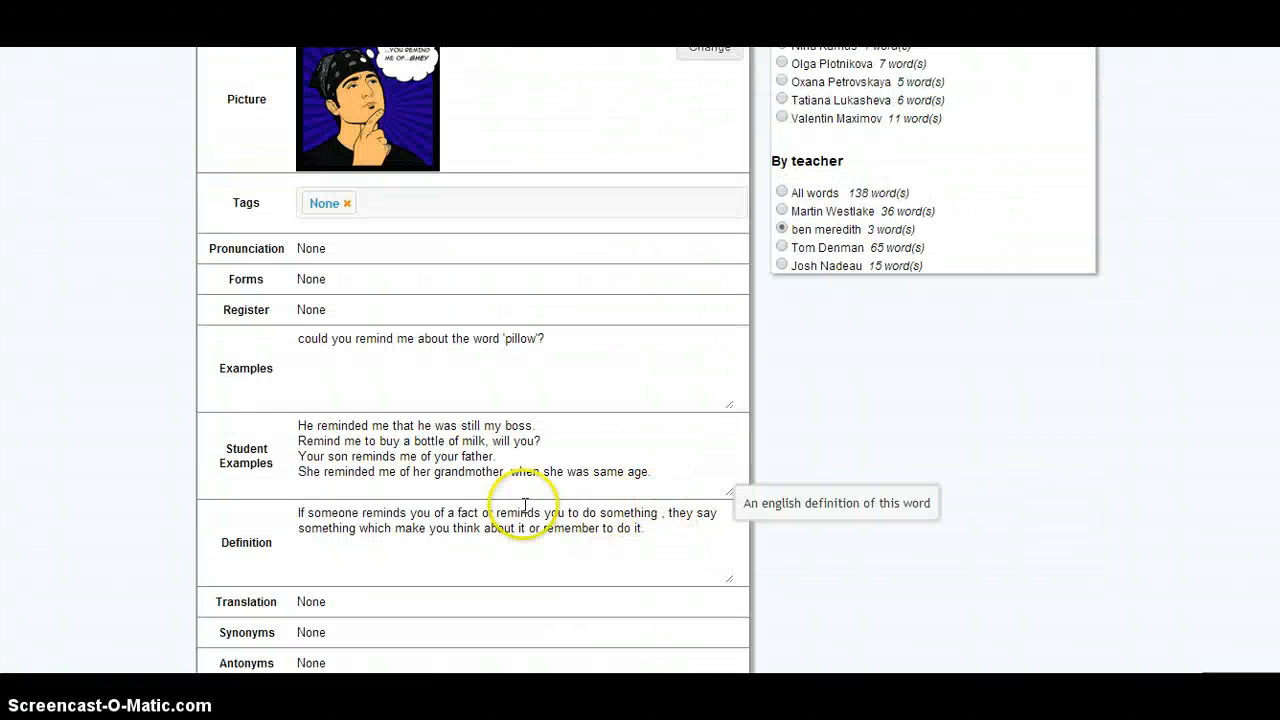
# - Switch to the BrainyQuote site and search for quotes containing "remind"
pyautogui.moveTo(549, 339); pyautogui.dragTo(276, 340)
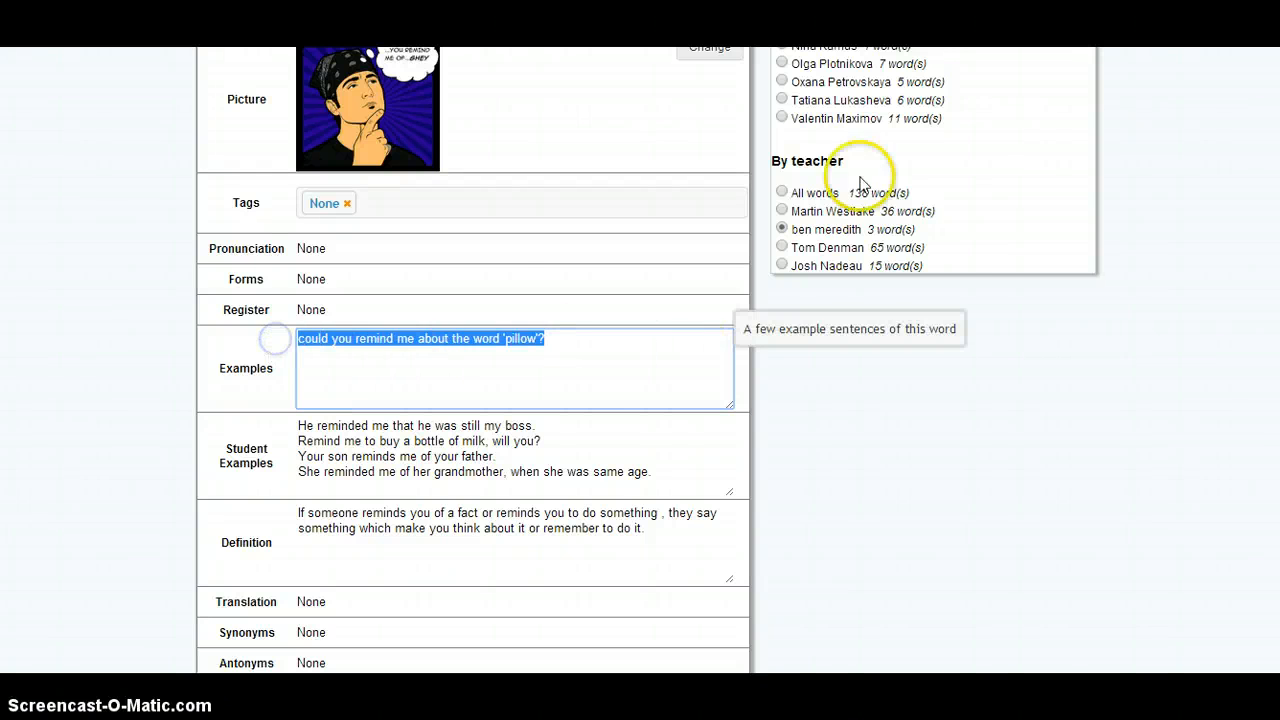
pyautogui.hotkey('ctrl', 'Tab')
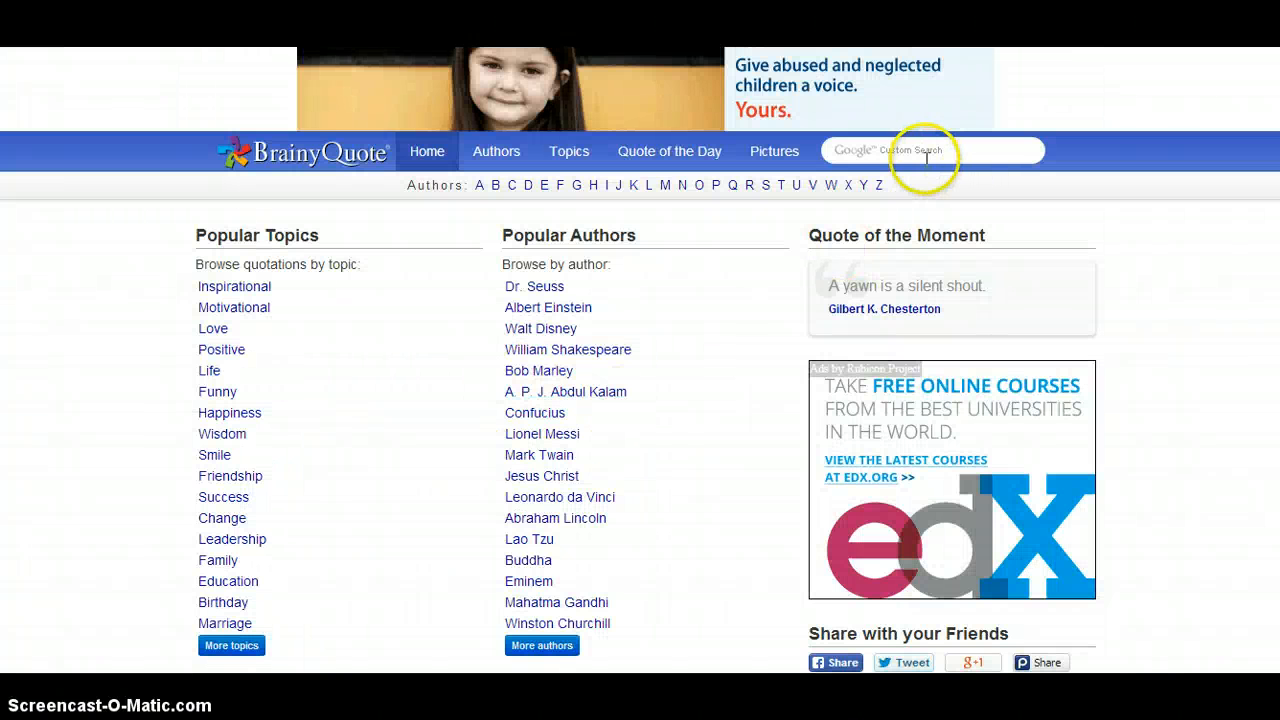
pyautogui.write('remin')
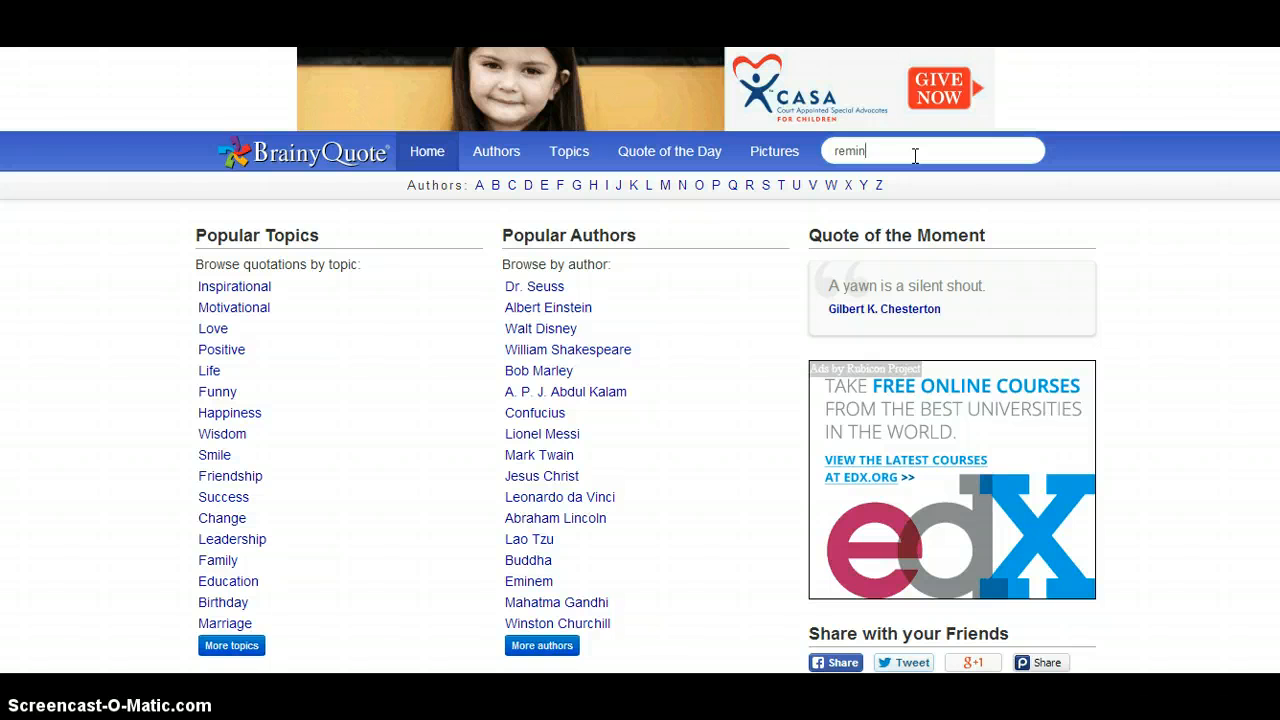
pyautogui.write('d')
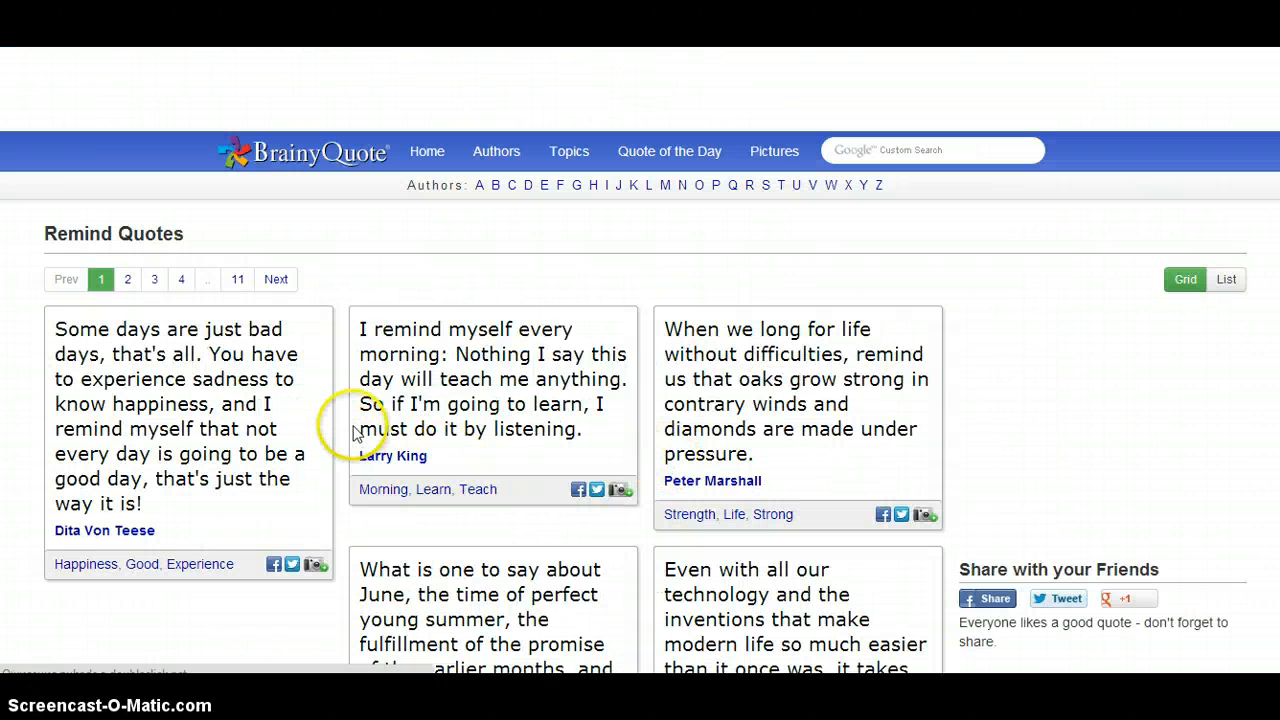
# - Copy Larry King's "I remind myself every morning" quote into the Examples of "remind" below the existing sentence, deleting the "Read more at" link
pyautogui.scroll(-2, 290, 415)
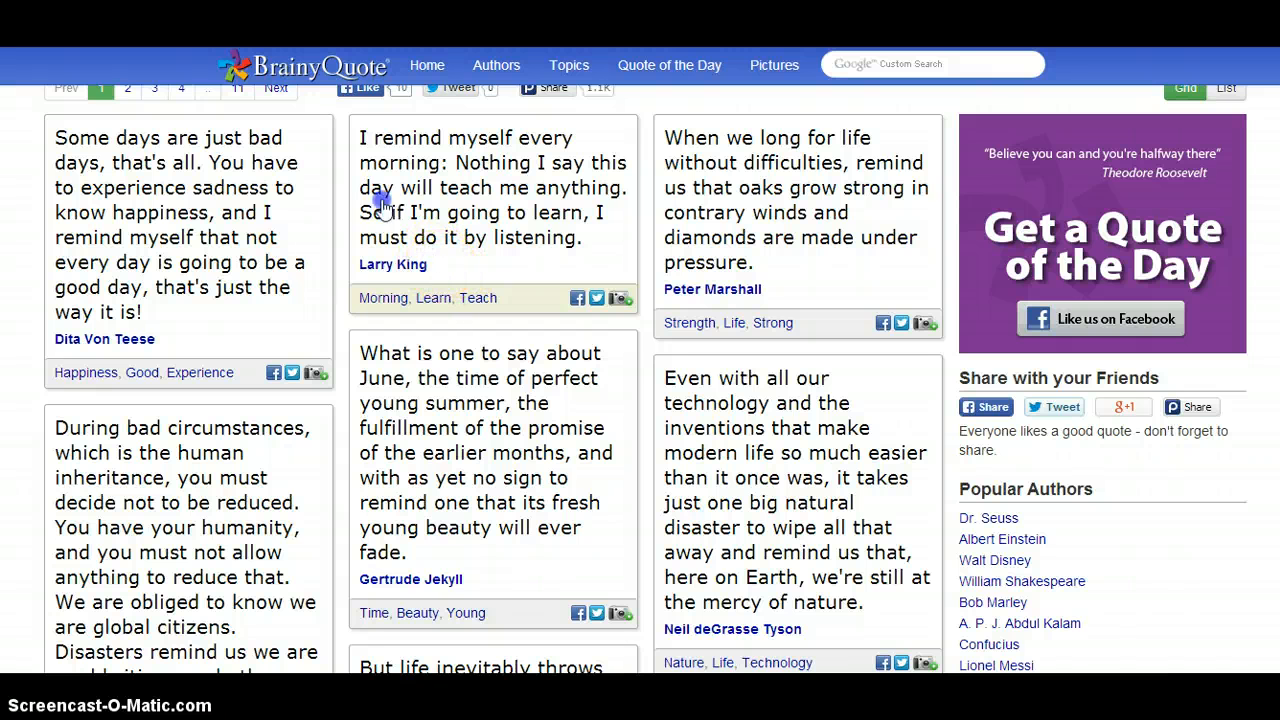
pyautogui.moveTo(383, 205); pyautogui.dragTo(358, 134)
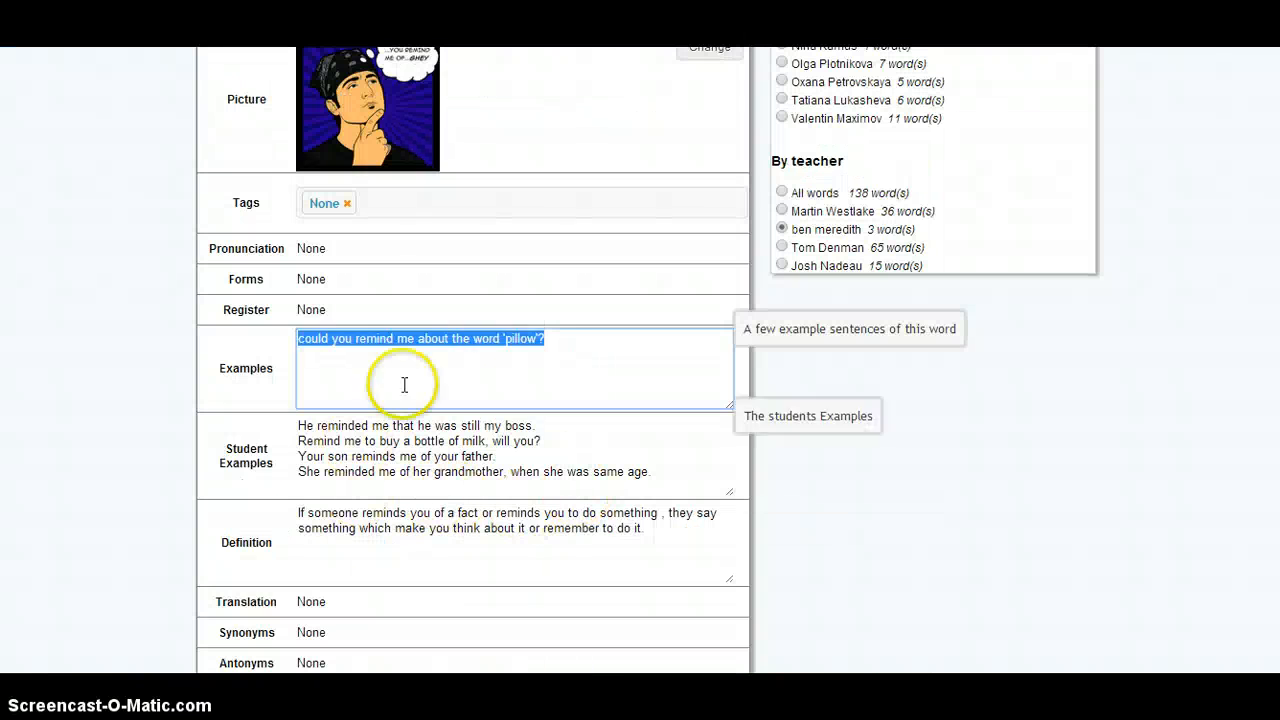
pyautogui.click(583, 343)
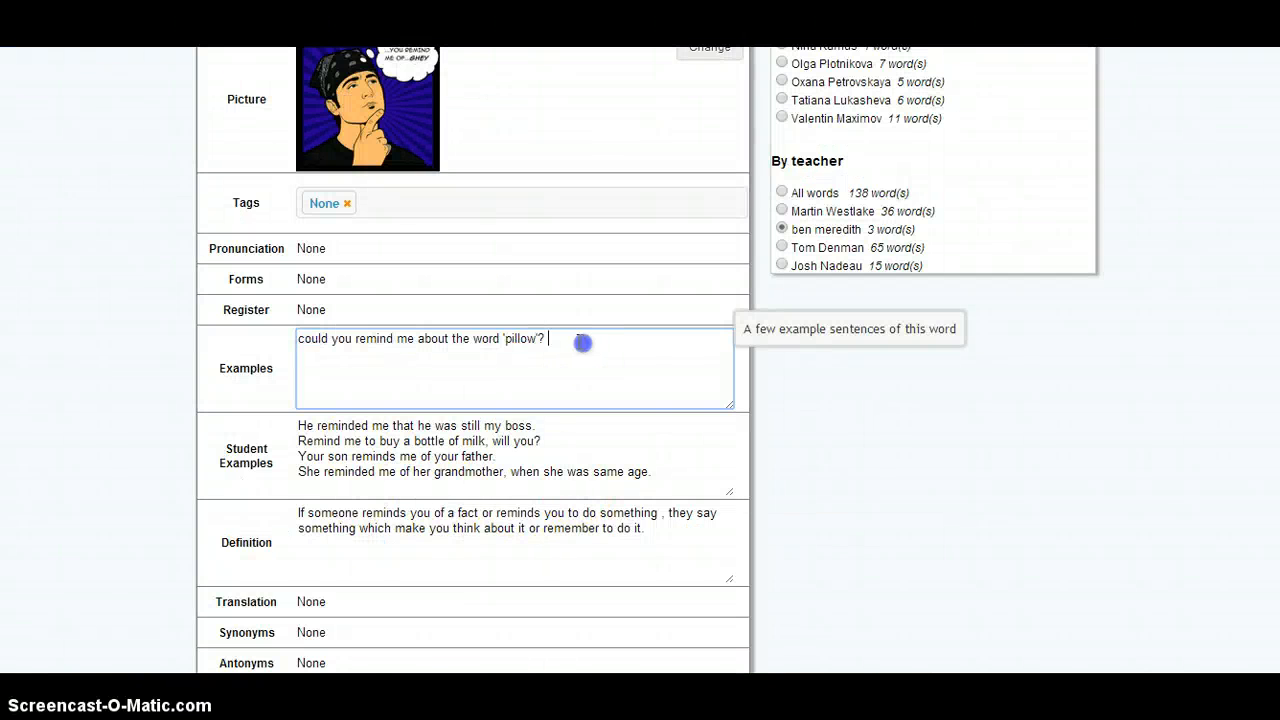
pyautogui.hotkey('ctrl', 'v')
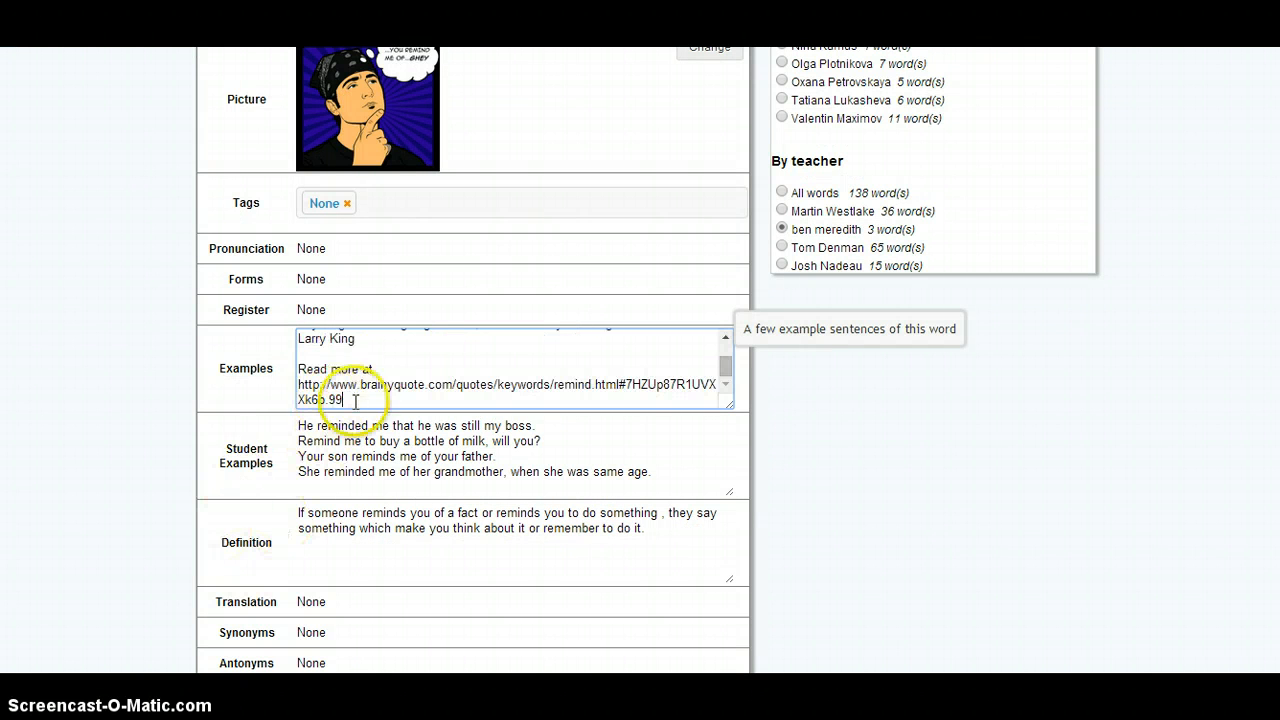
pyautogui.moveTo(342, 399); pyautogui.dragTo(299, 354)
pyautogui.press('BackSpace')
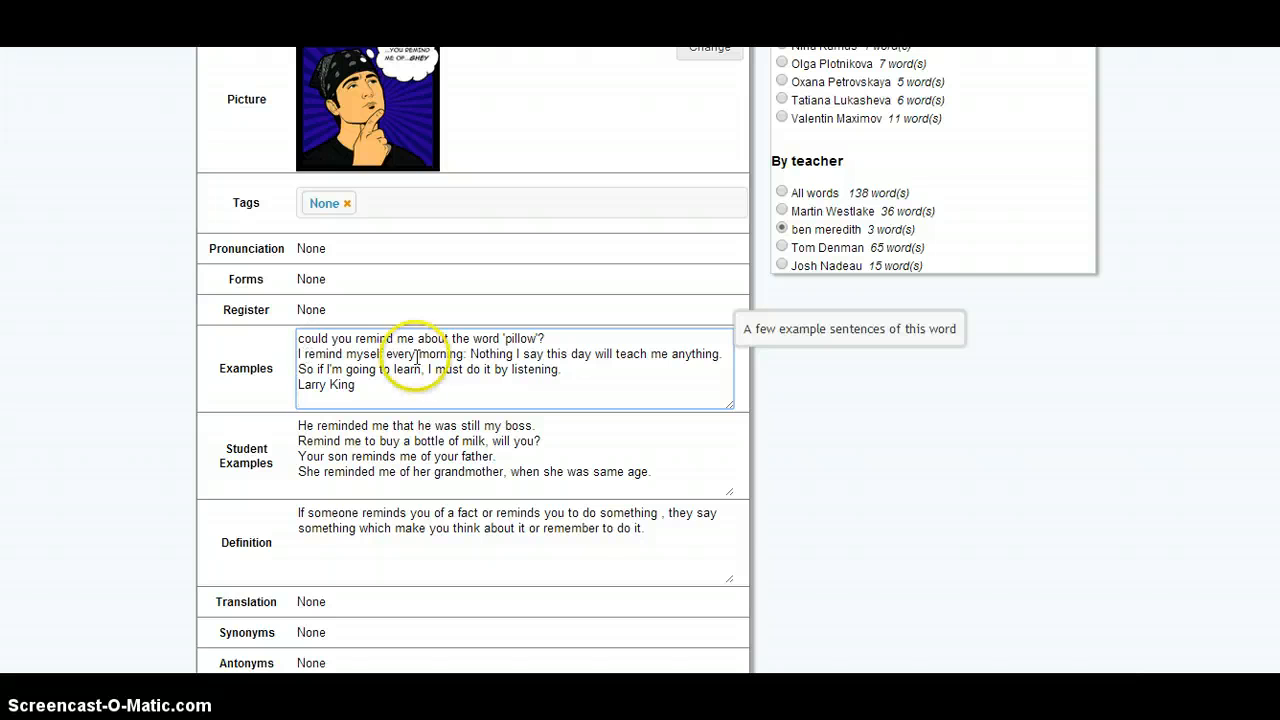
# - Approve the word "remind" with its corrected and extended examples
pyautogui.scroll(-2, 800, 537)
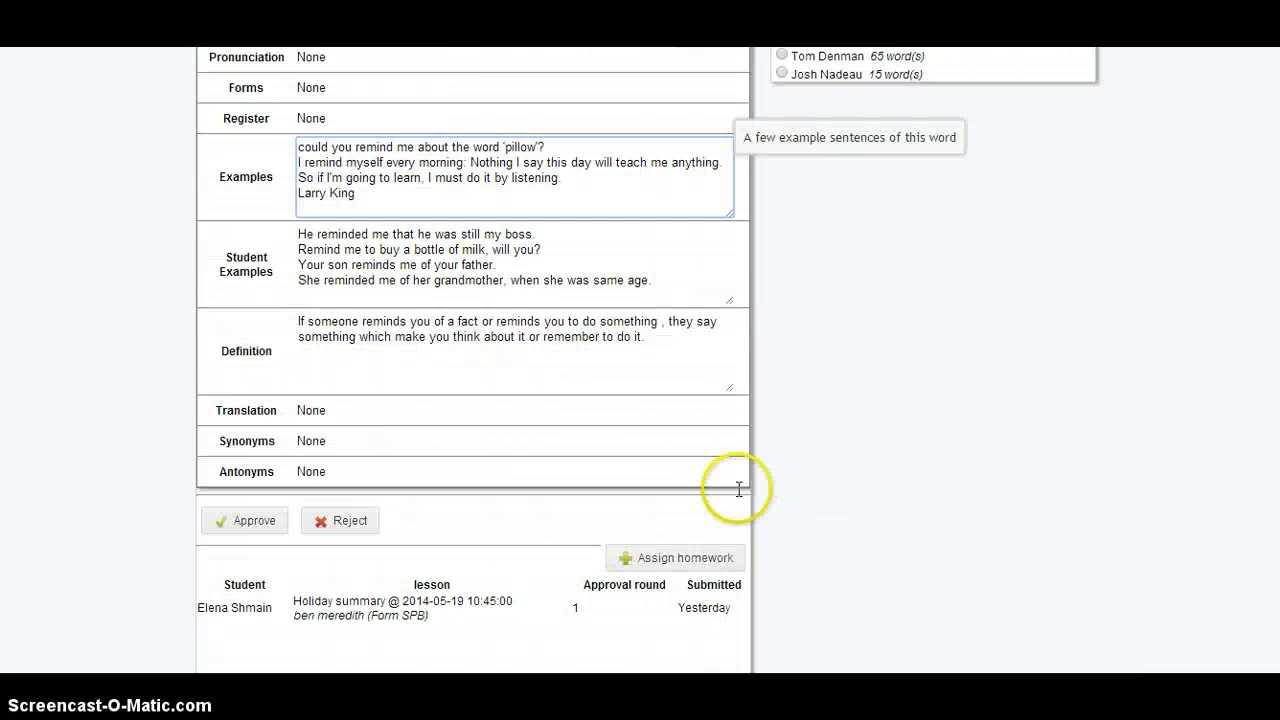
pyautogui.scroll(-1, 737, 491)
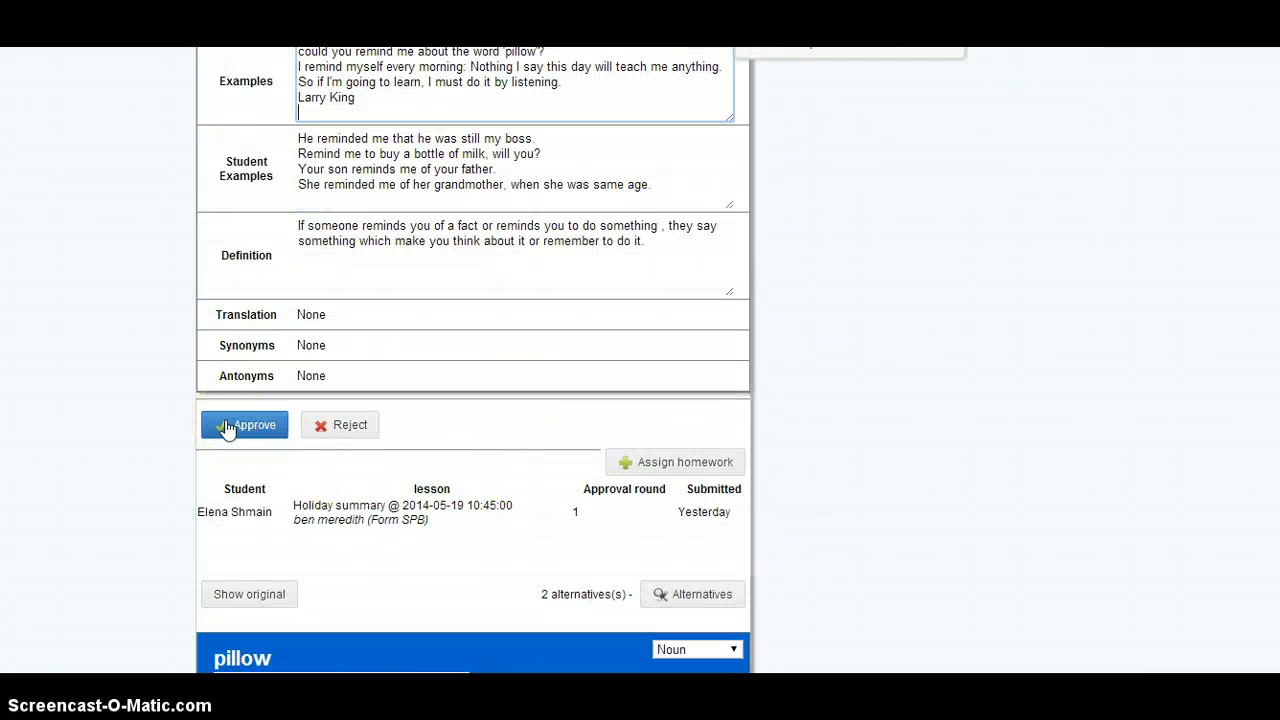
pyautogui.click(244, 425)
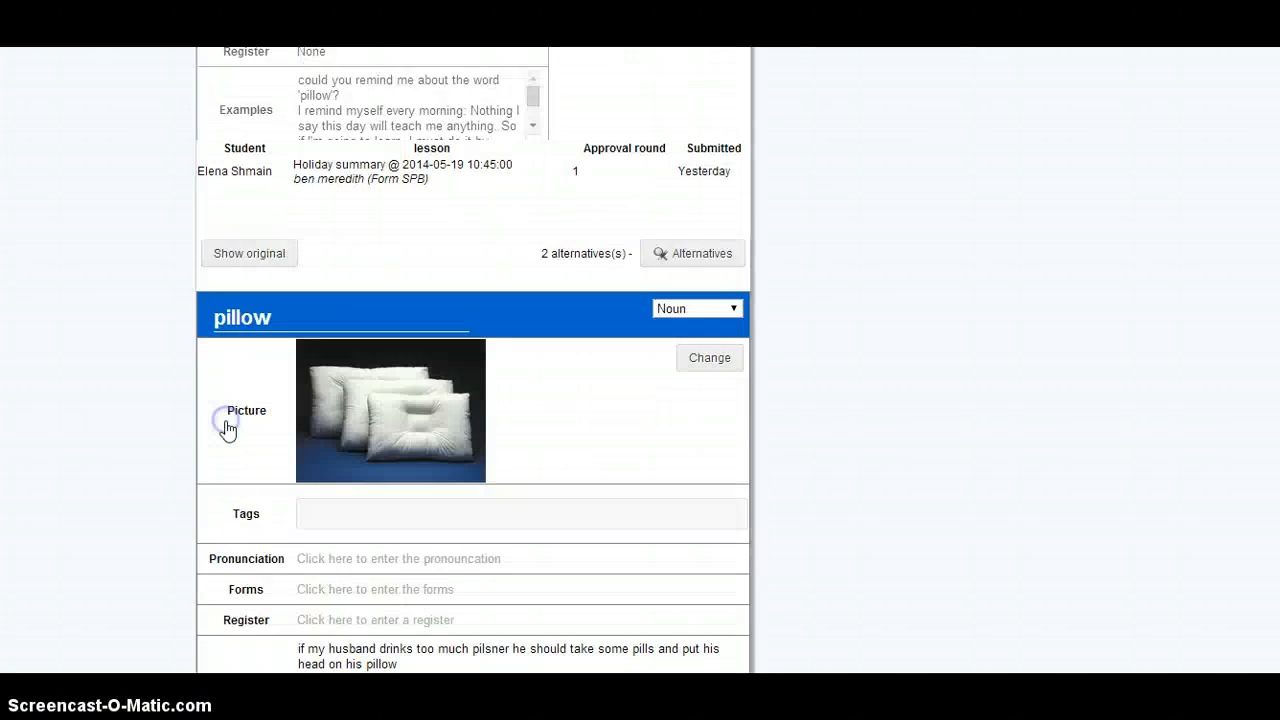